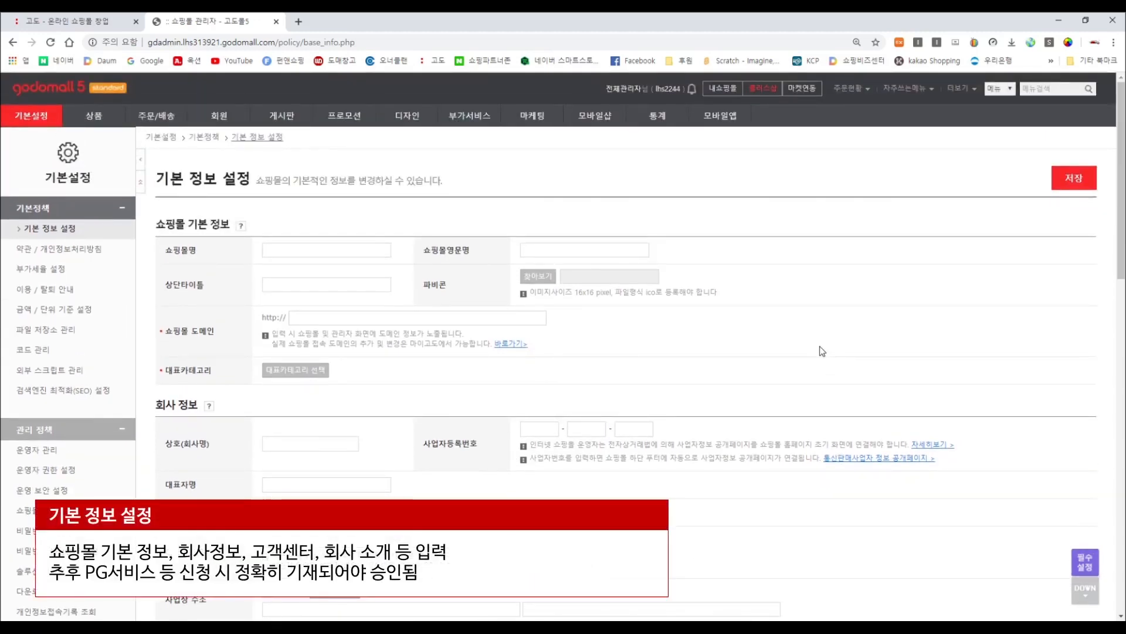
Enter 굿플러스샵 as the shop name and GOOD PLUS SHOP as the English shop name.
scroll(823, 350, "down", 5)
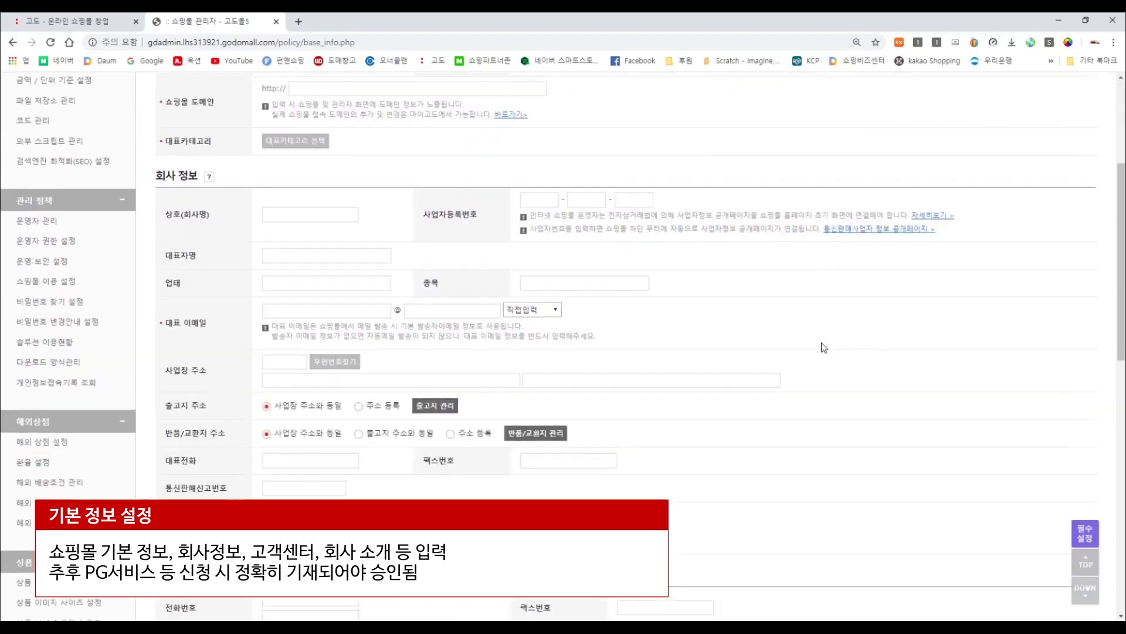
scroll(823, 347, "down", 4)
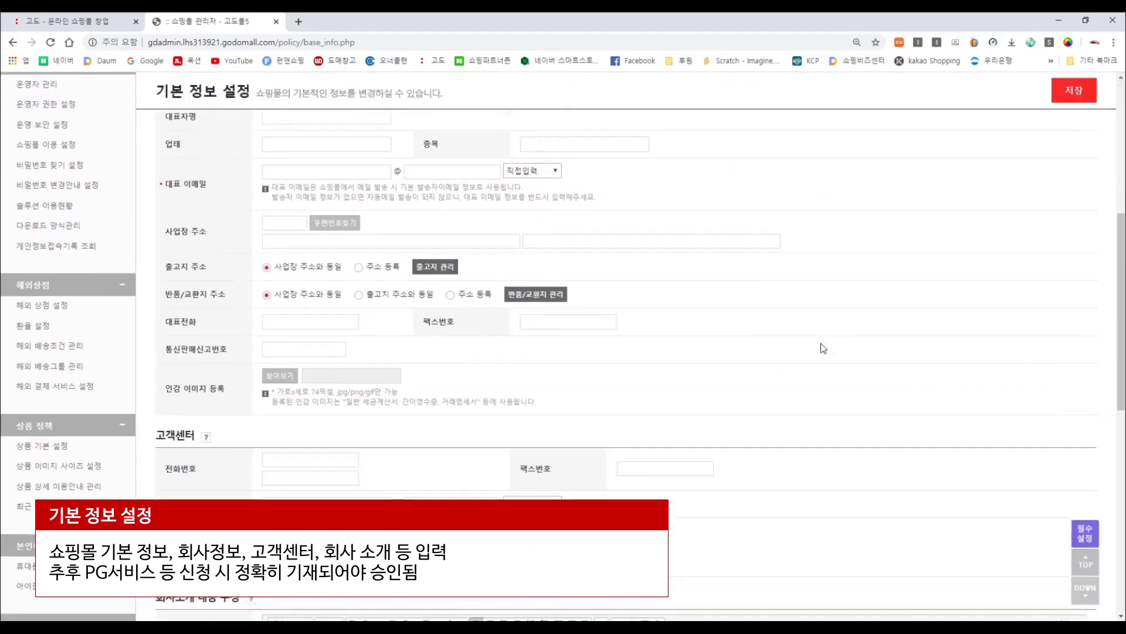
scroll(823, 336, "up", 9)
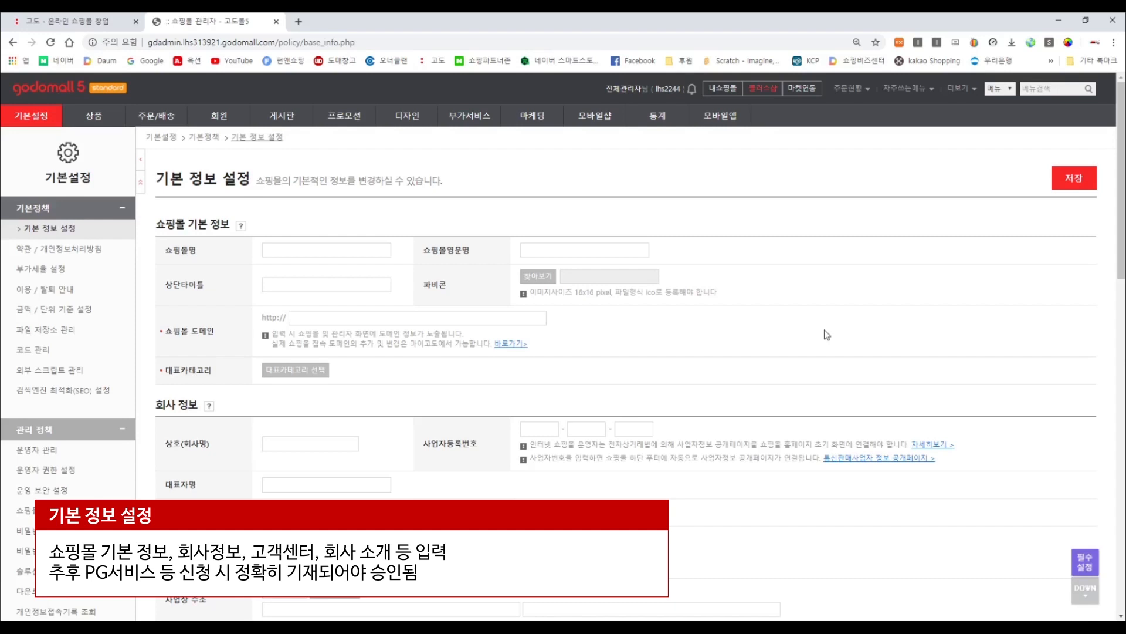
left_click(391, 252)
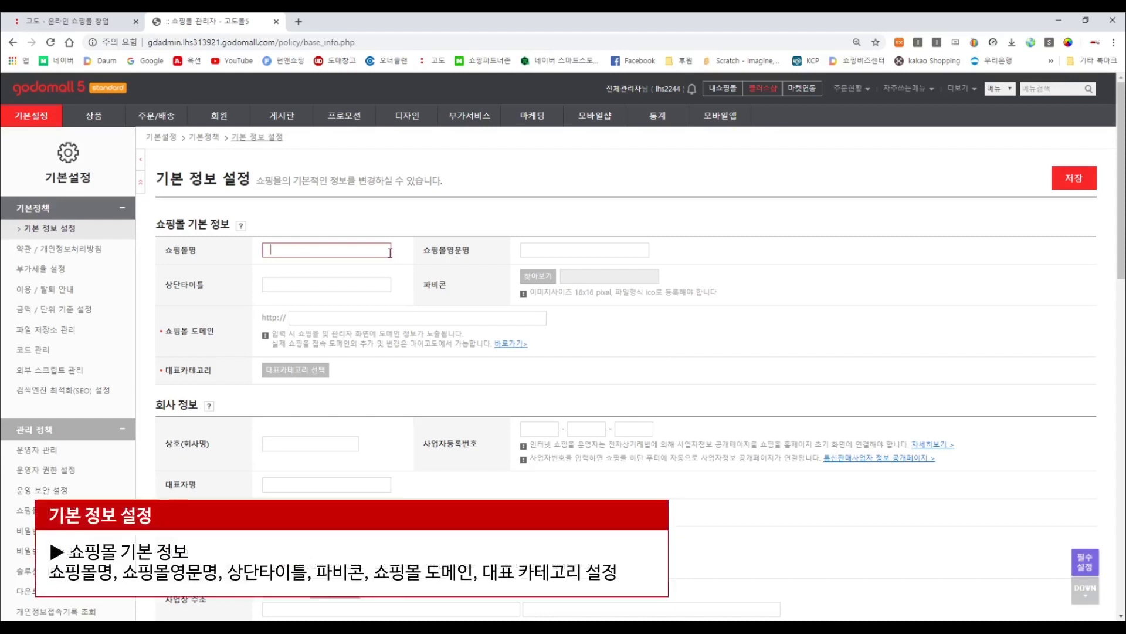
type("m")
key("BackSpace")
type("ㄱ")
type("굿플레")
type("스샵")
key("Tab")
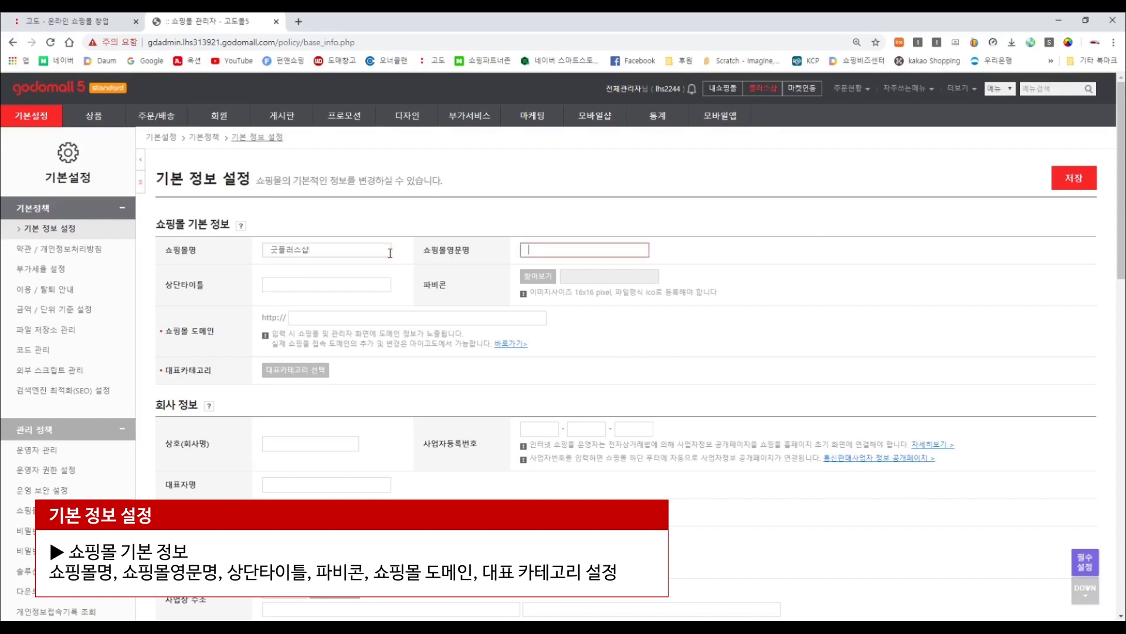
type("g")
key("BackSpace")
type("GOOD PLUS SHOP")
Enter 굿플러스샵 as the top title after checking the live storefront tab.
left_click(368, 278)
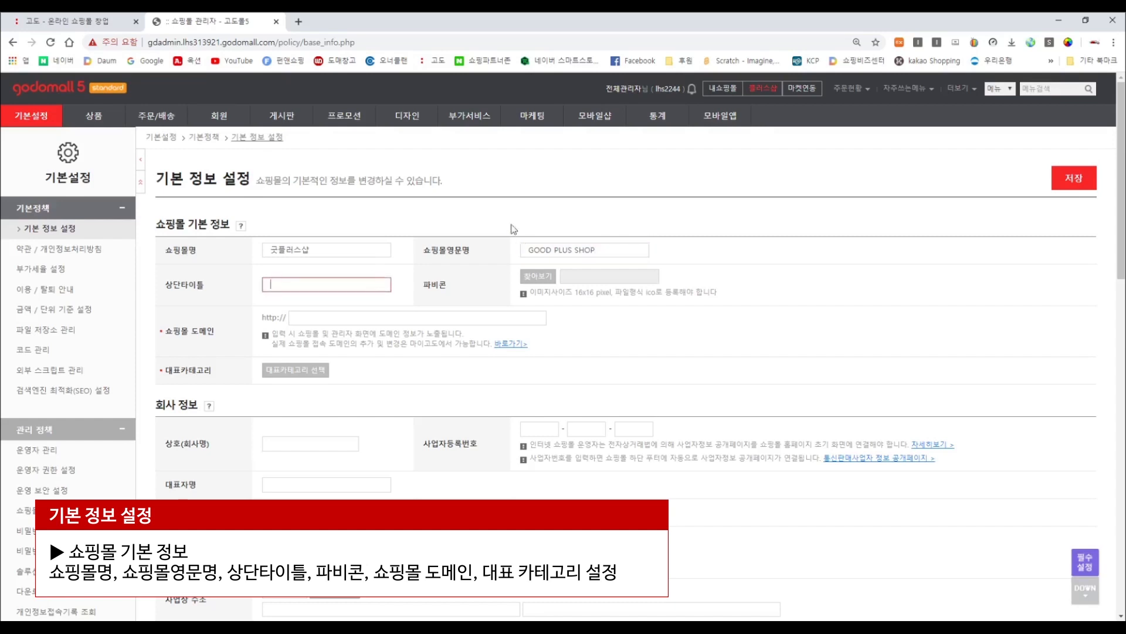
left_click(730, 95)
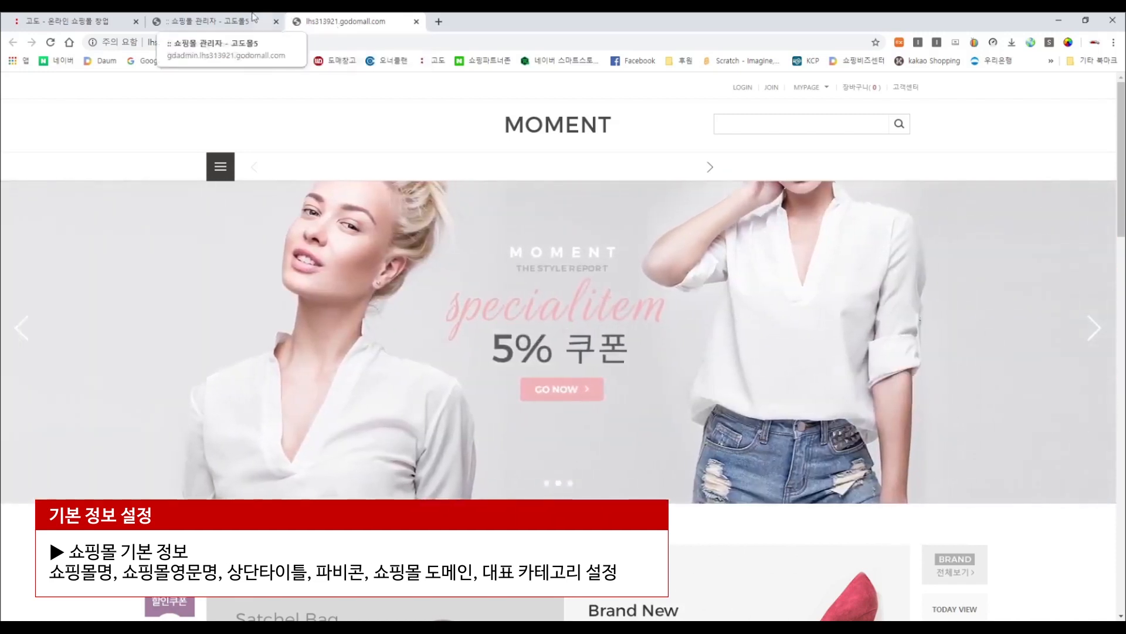
left_click(253, 17)
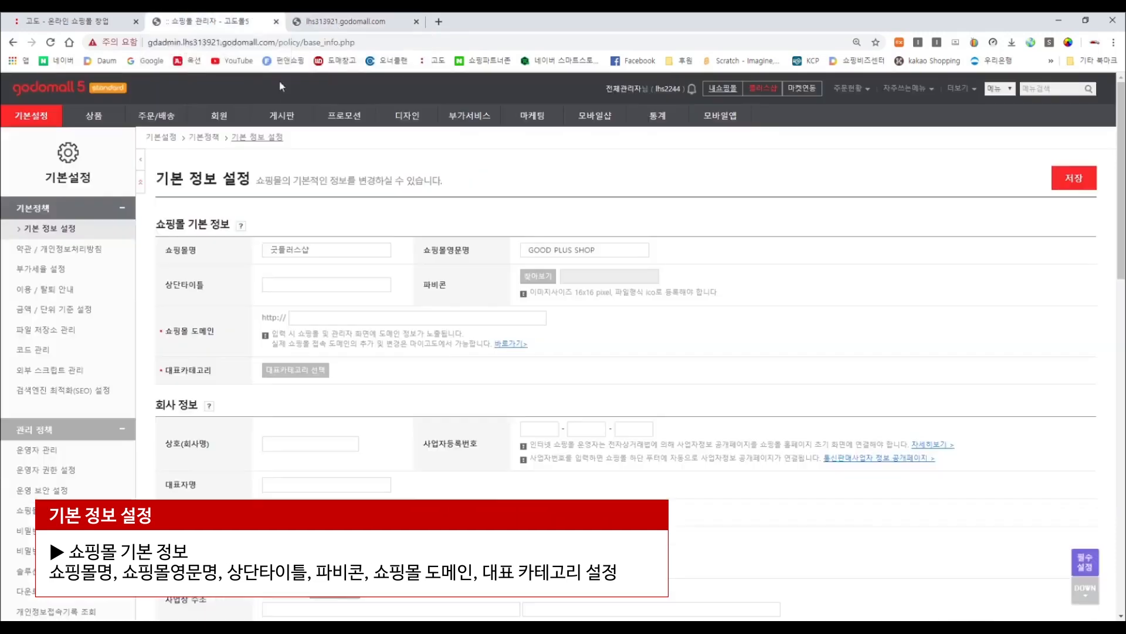
left_click(319, 286)
type("ㄱ")
type("플러스샵")
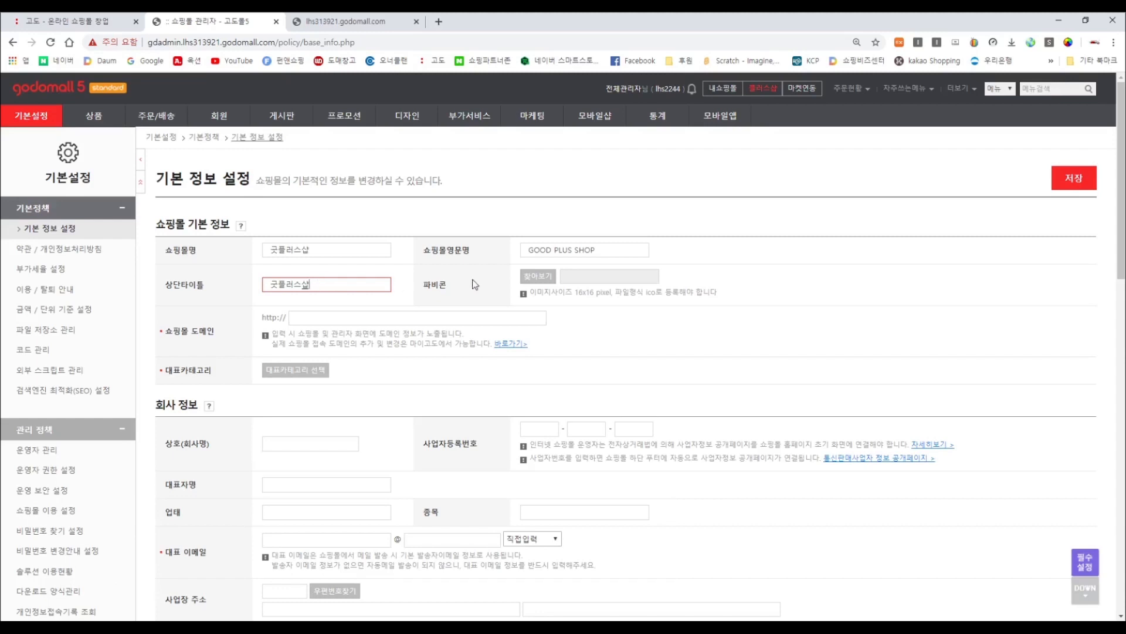
left_click_drag(449, 286, 423, 286)
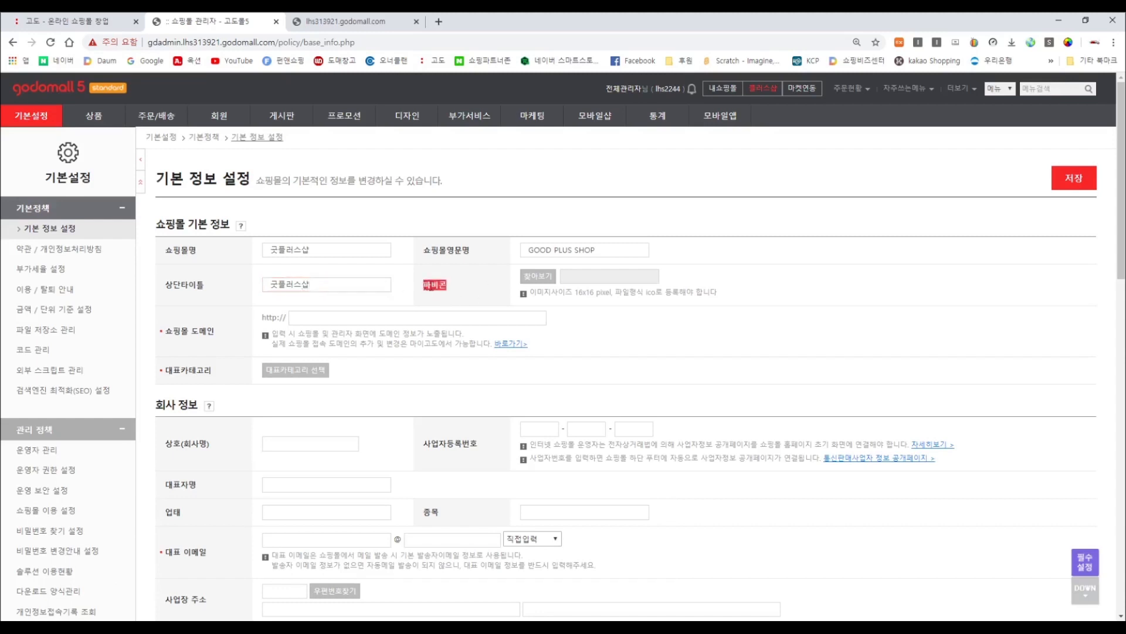
Upload fav_p_J4U_icon.ico from the src practice folder as the favicon, then open a blank tab.
left_click(532, 277)
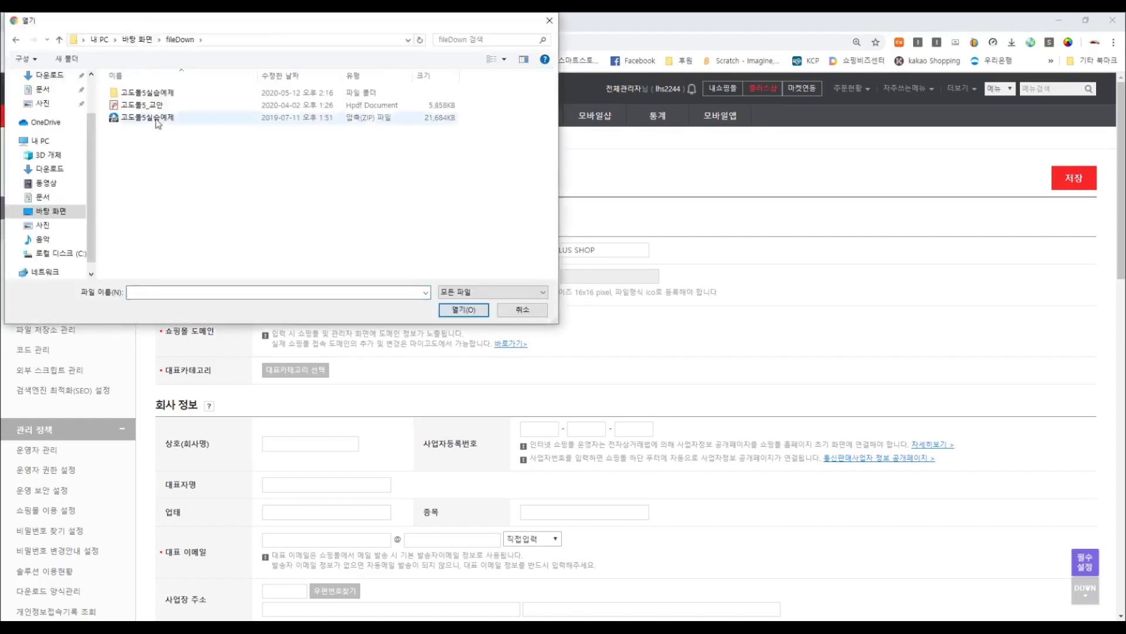
double_click(156, 99)
double_click(156, 98)
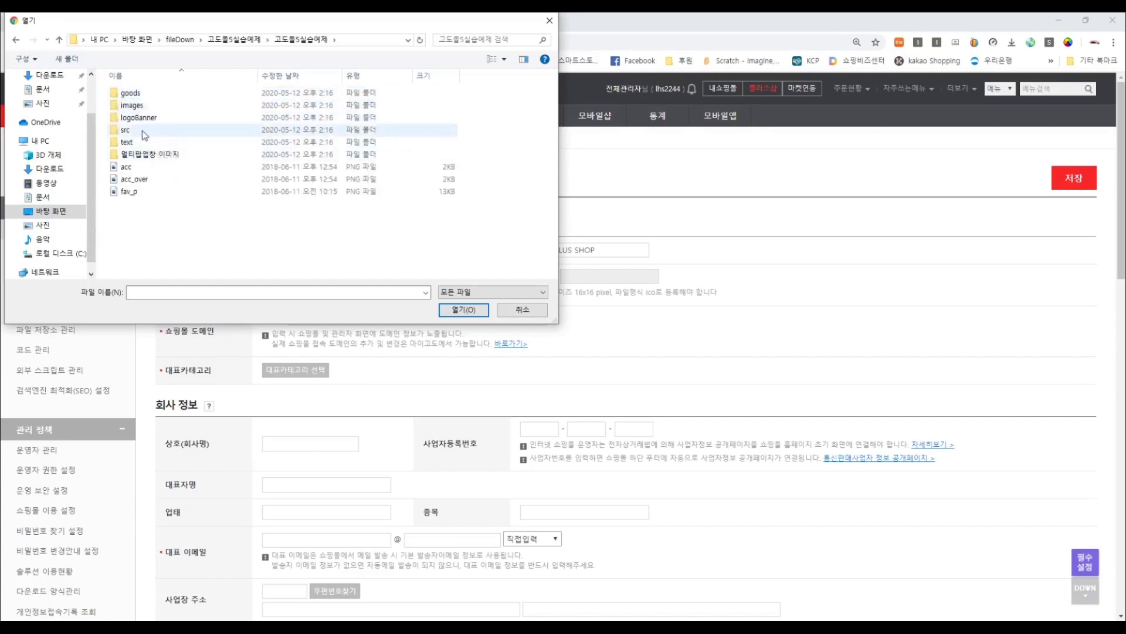
left_click(147, 130)
double_click(188, 124)
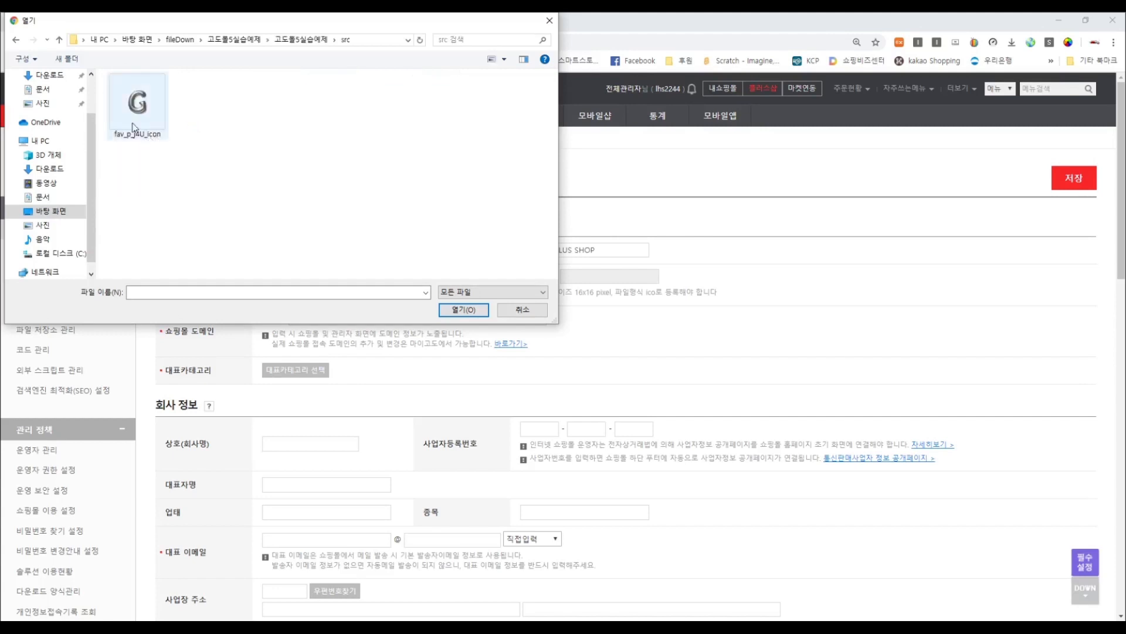
double_click(144, 114)
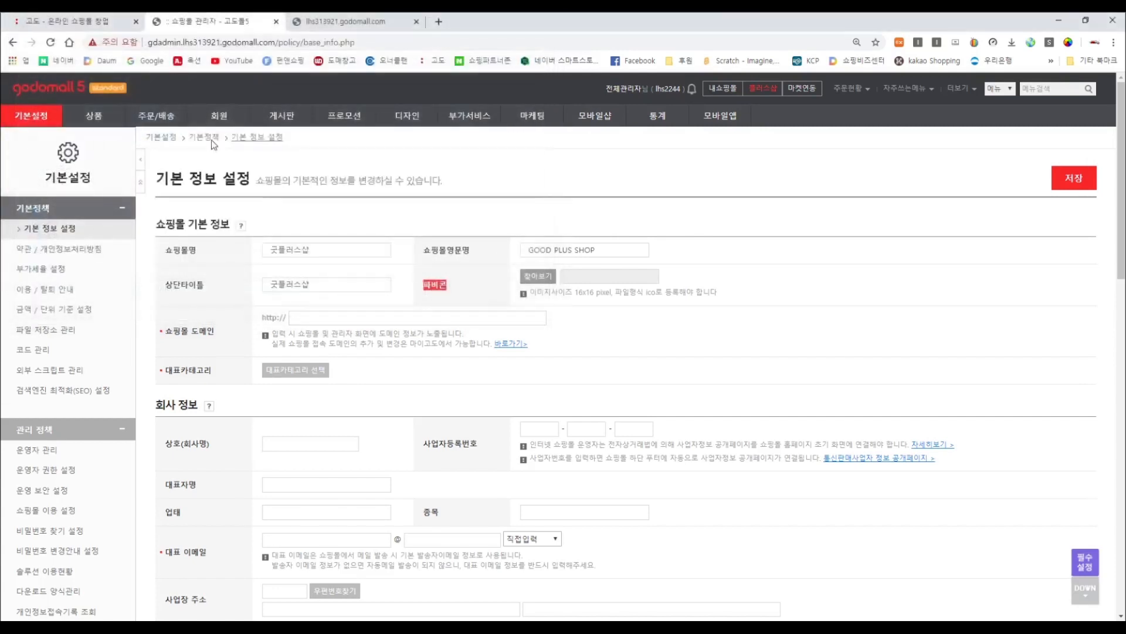
left_click(440, 22)
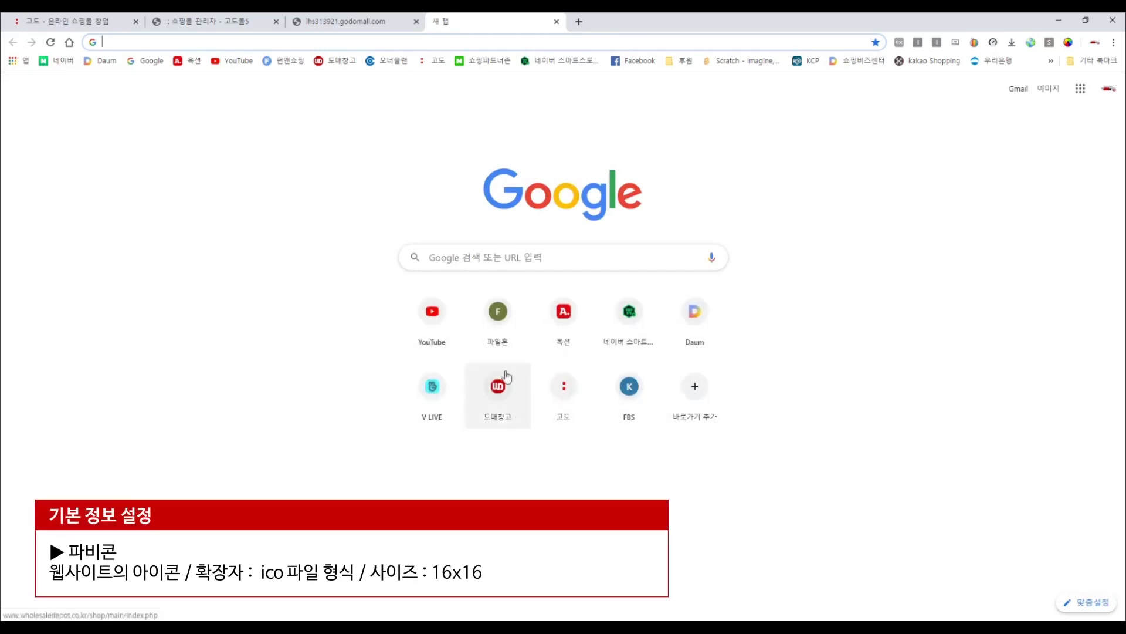
Load NAVER from the bookmark to show its favicon, then go back to the admin tab.
left_click(42, 60)
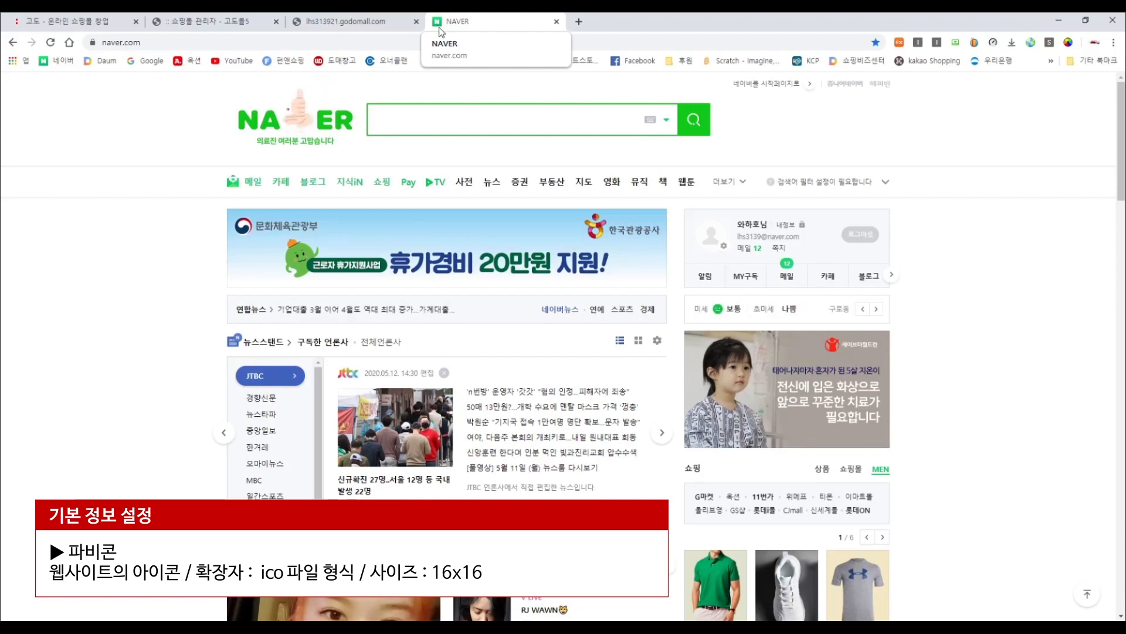
left_click(225, 18)
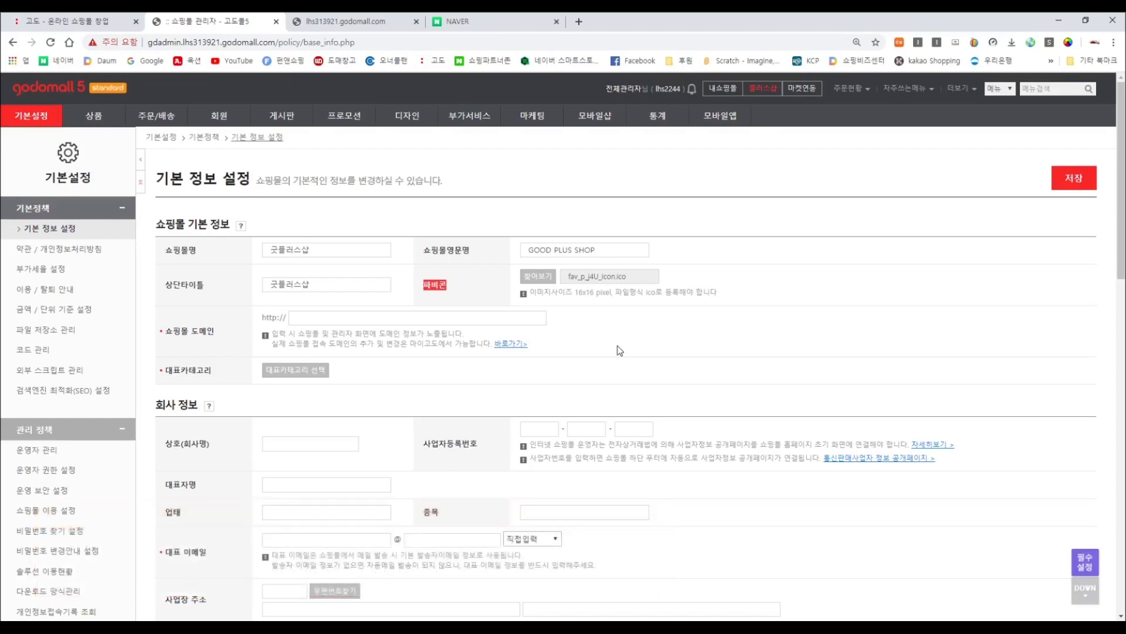
left_click(355, 316)
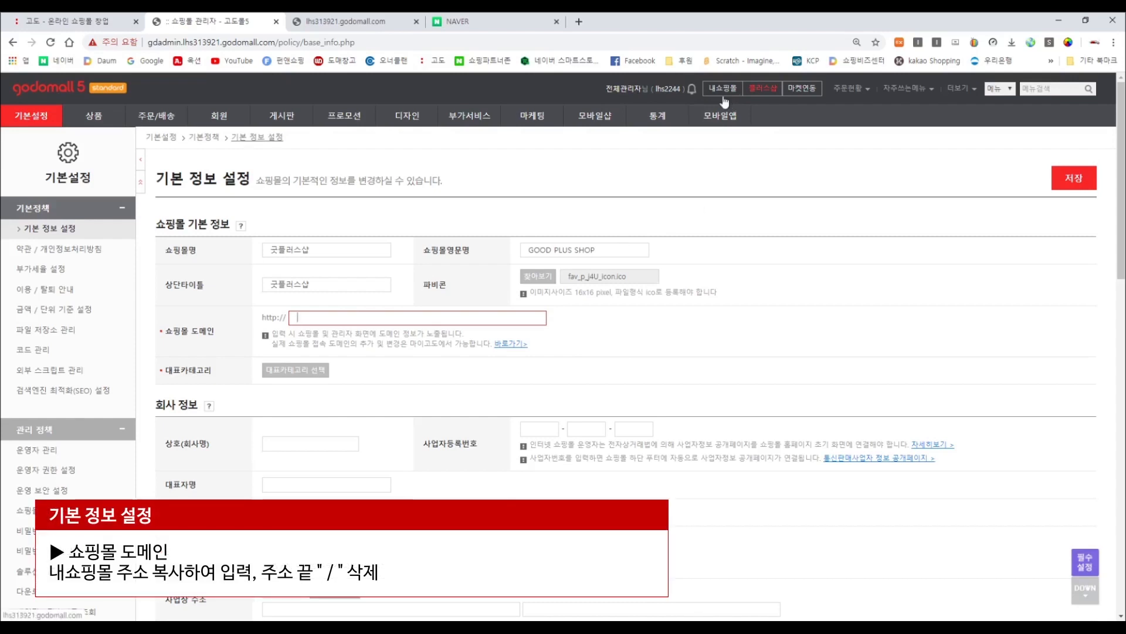
left_click(384, 22)
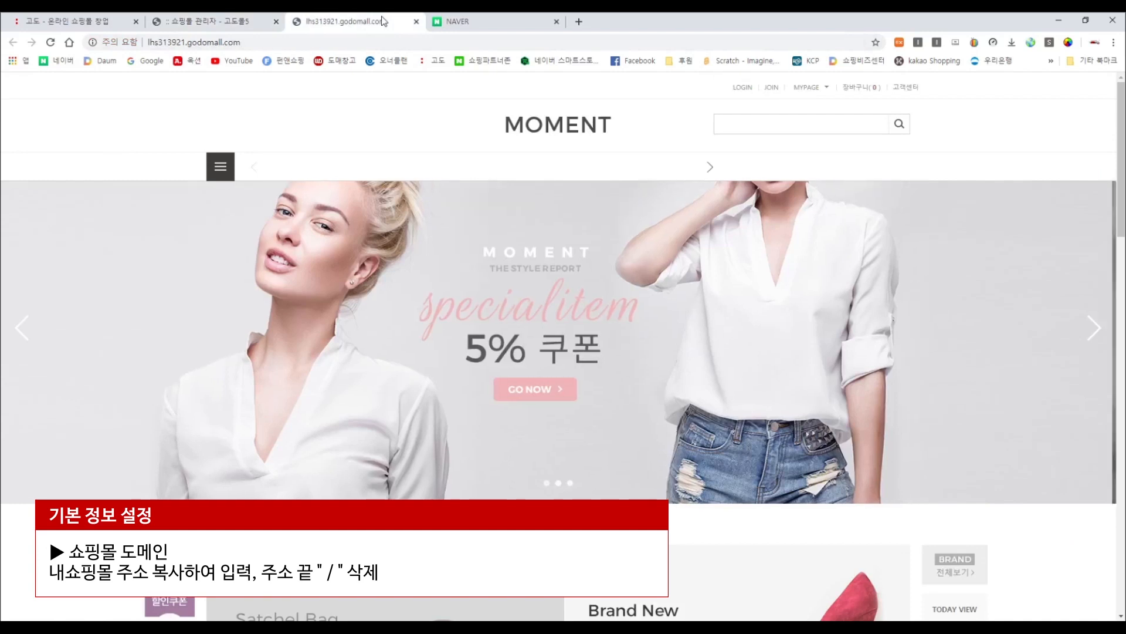
left_click(344, 42)
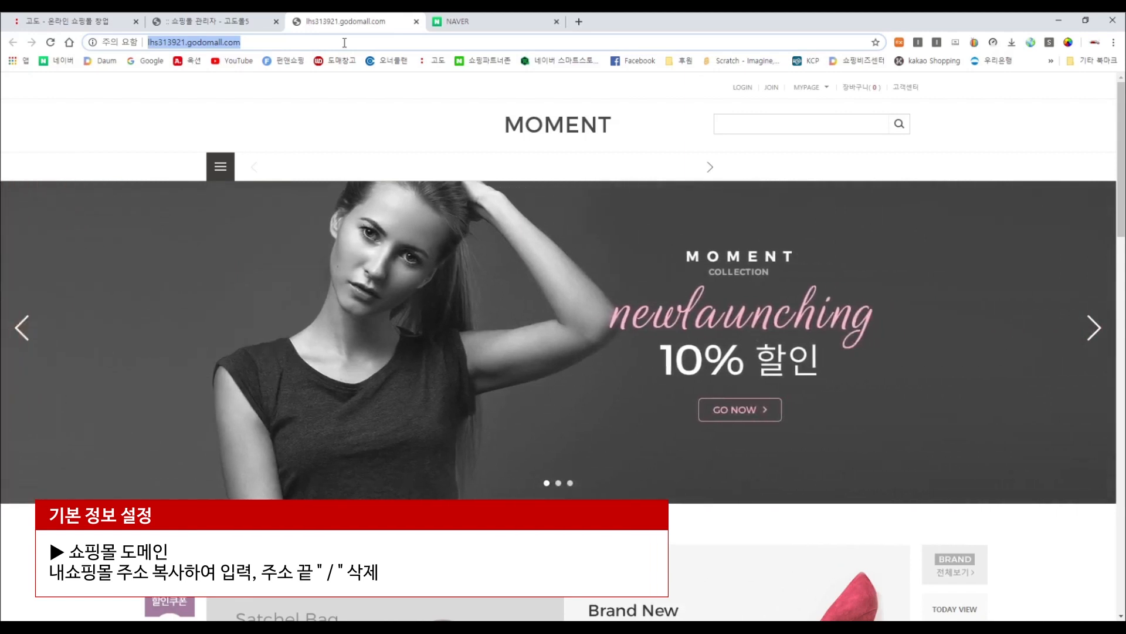
right_click(235, 43)
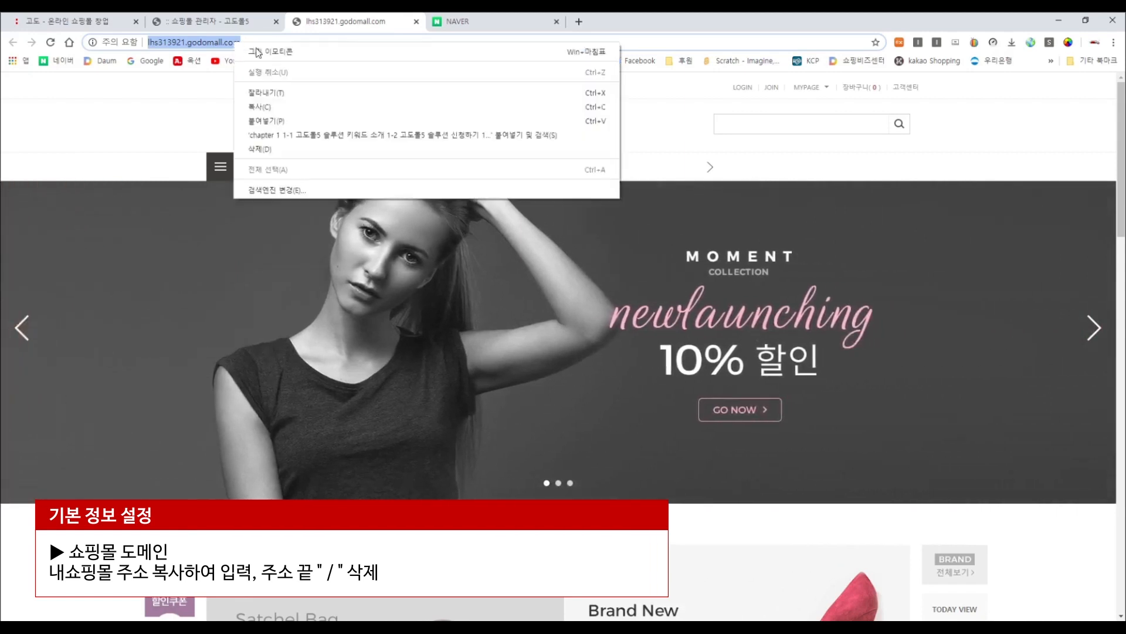
left_click(284, 107)
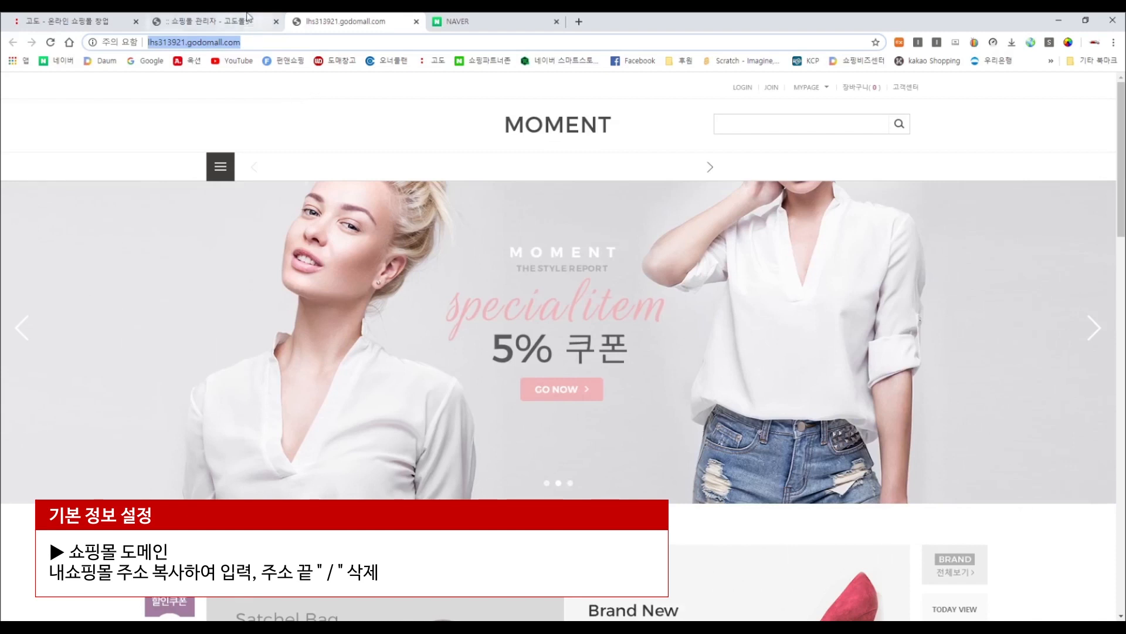
left_click(247, 16)
left_click(309, 315)
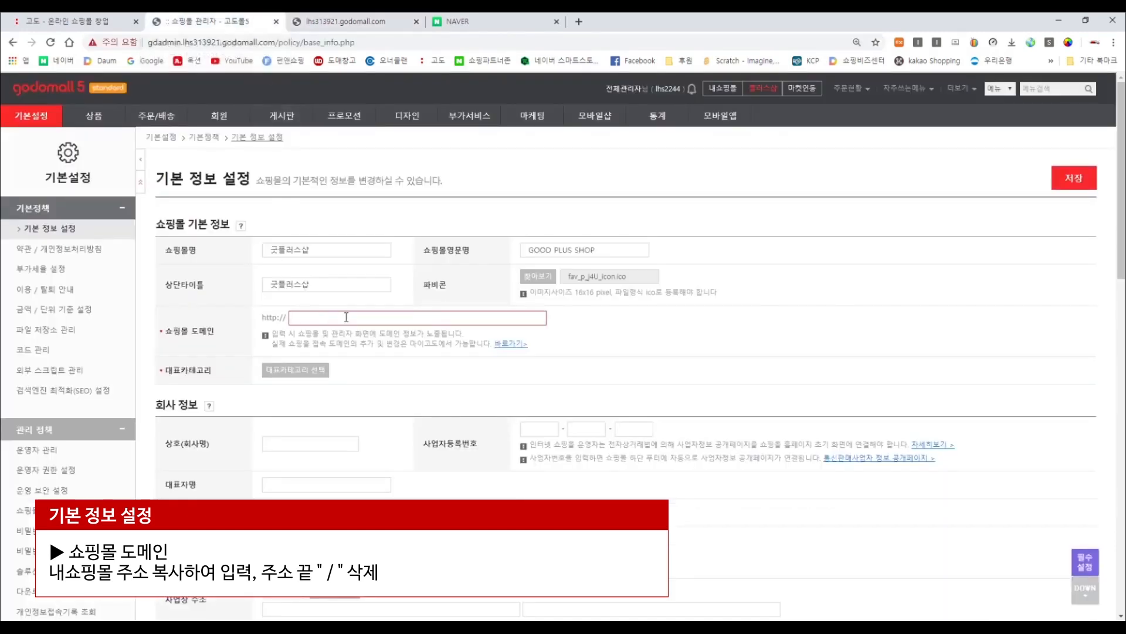
key("ctrl+v")
key("BackSpace")
key("BackSpace")
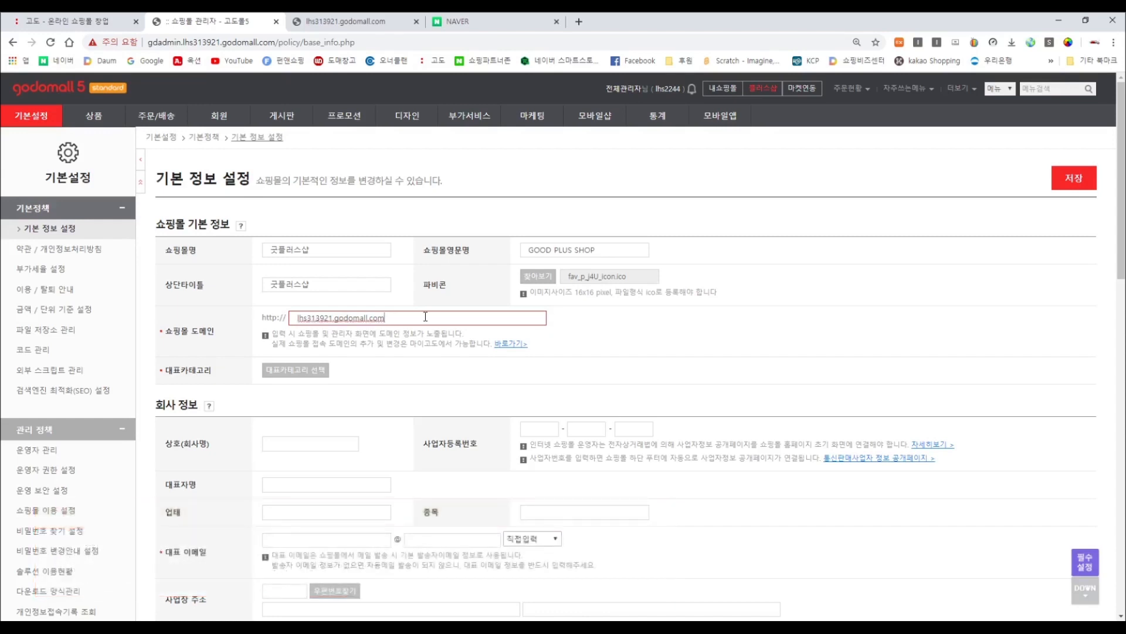
Choose 패션잡화 in the representative category dialog and save it.
left_click(291, 376)
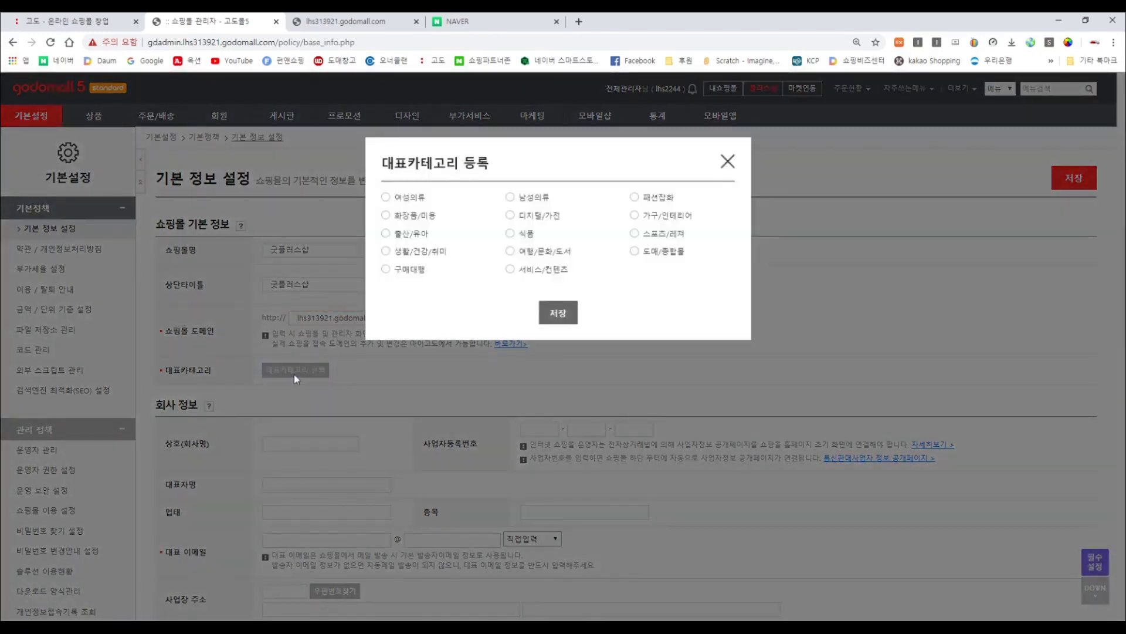
left_click(727, 162)
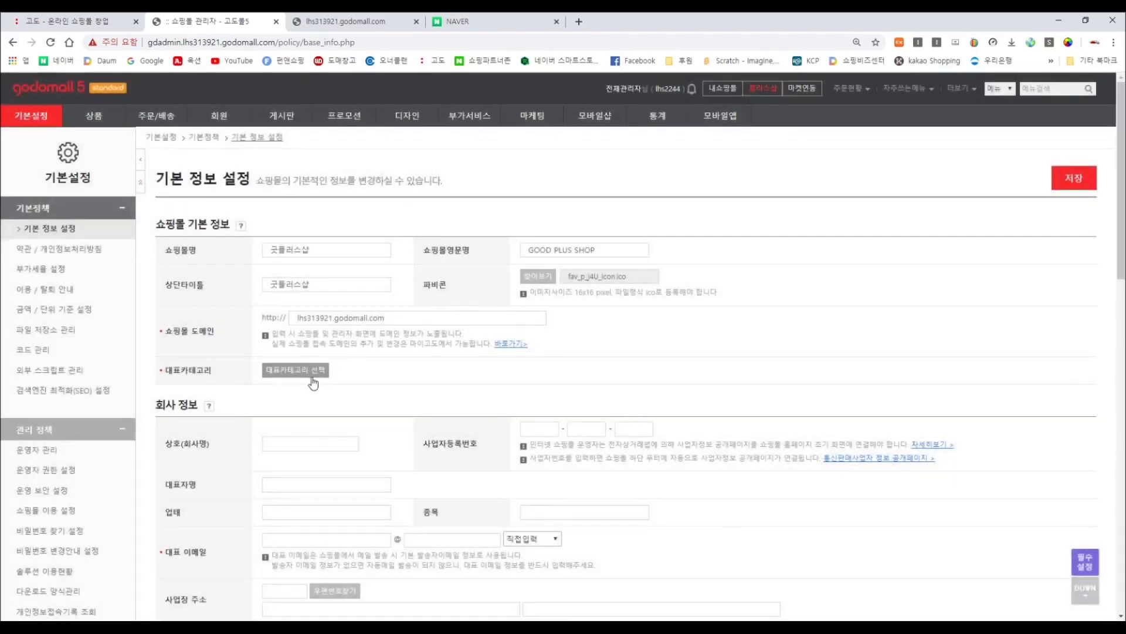
left_click(311, 378)
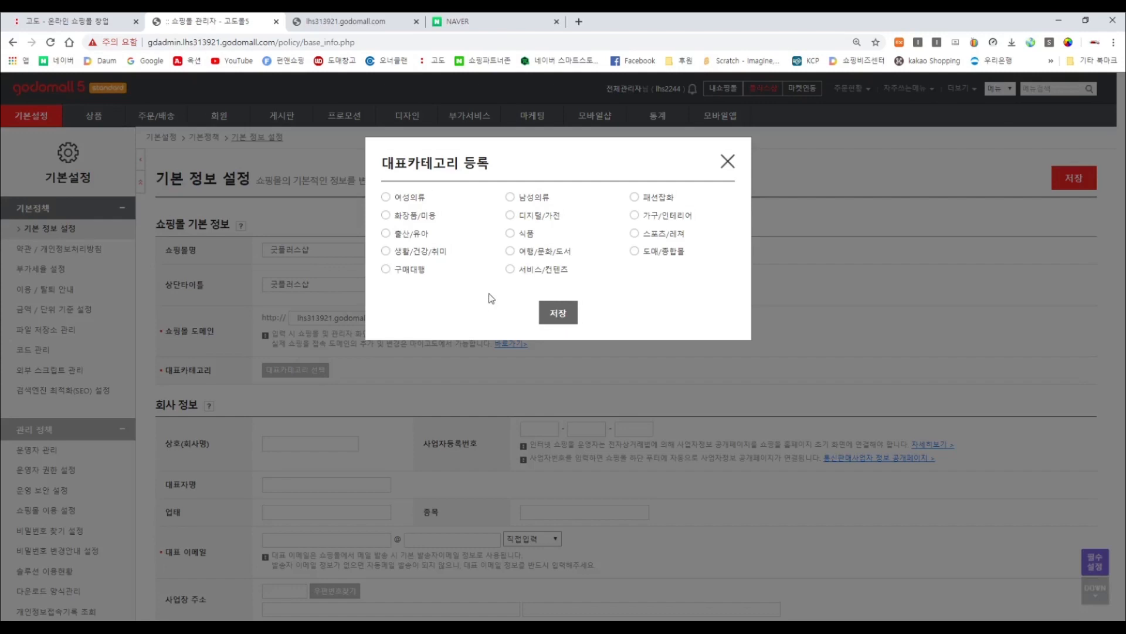
left_click(639, 199)
left_click(560, 311)
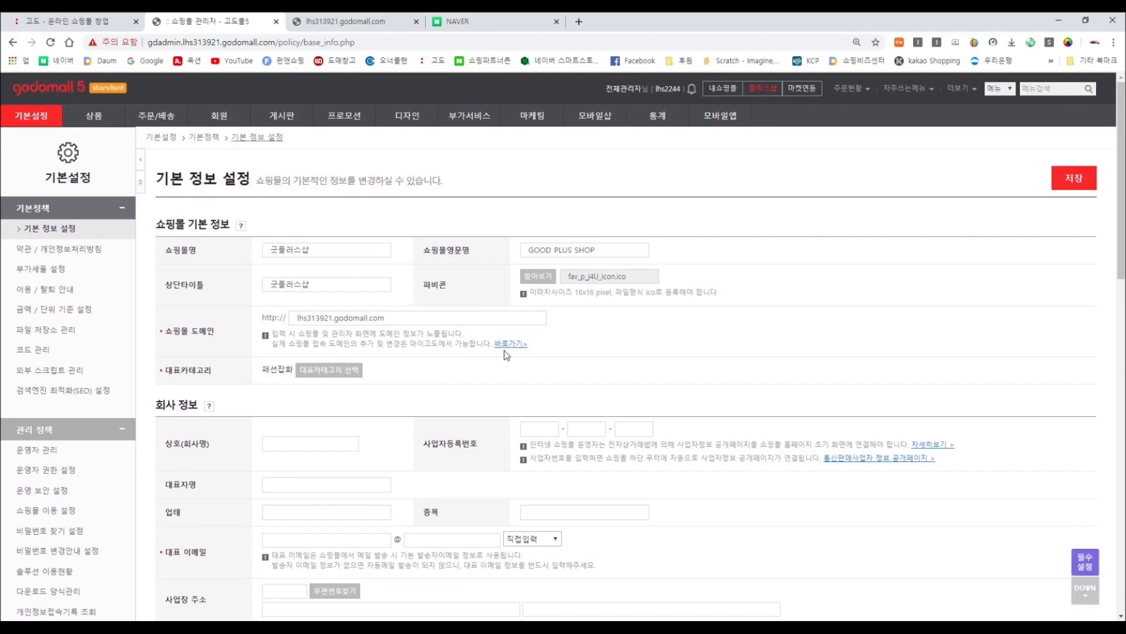
left_click_drag(199, 406, 151, 410)
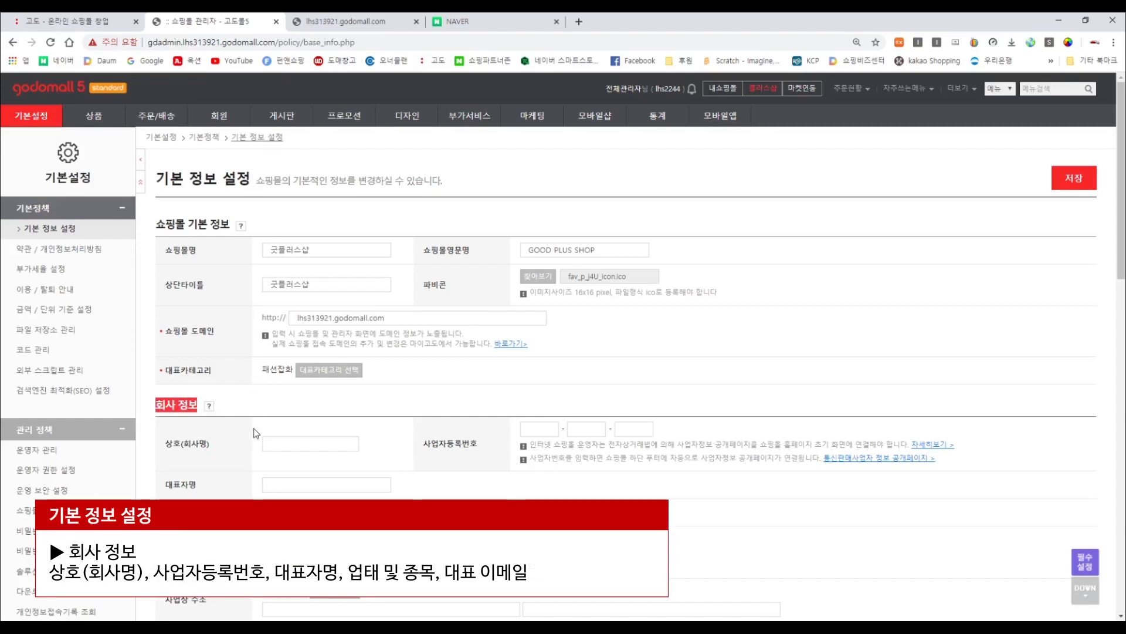
Enter 굿플러스샵 as the company name and fill in the business registration number.
left_click_drag(234, 445, 164, 444)
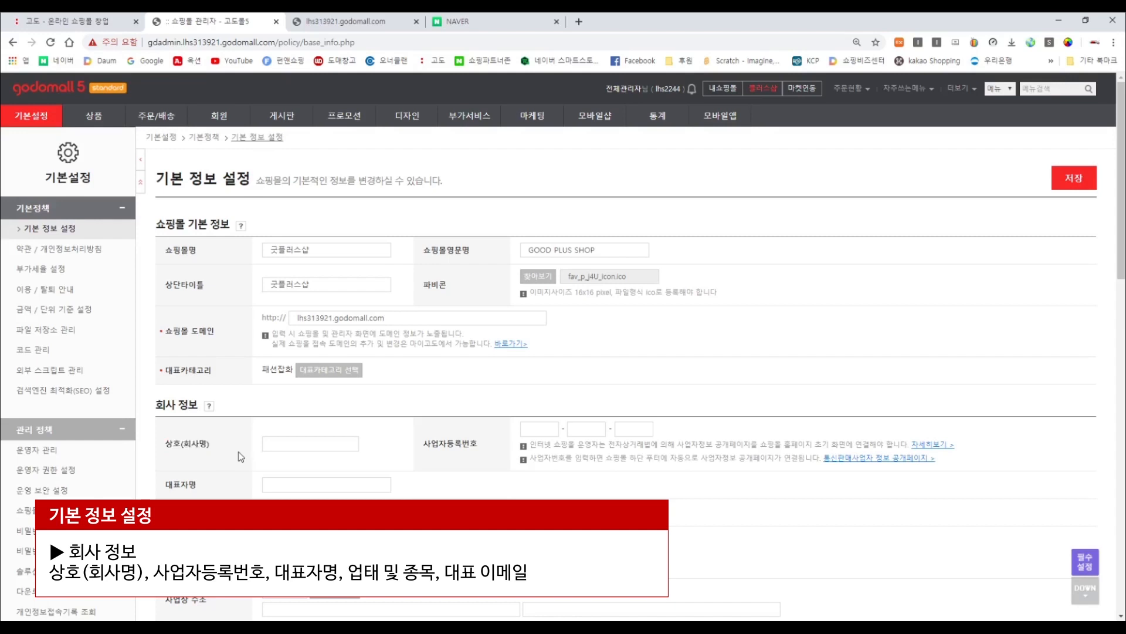
left_click(284, 445)
type("굿플러스샵")
left_click(540, 431)
type("123")
key("Tab")
type("1212345")
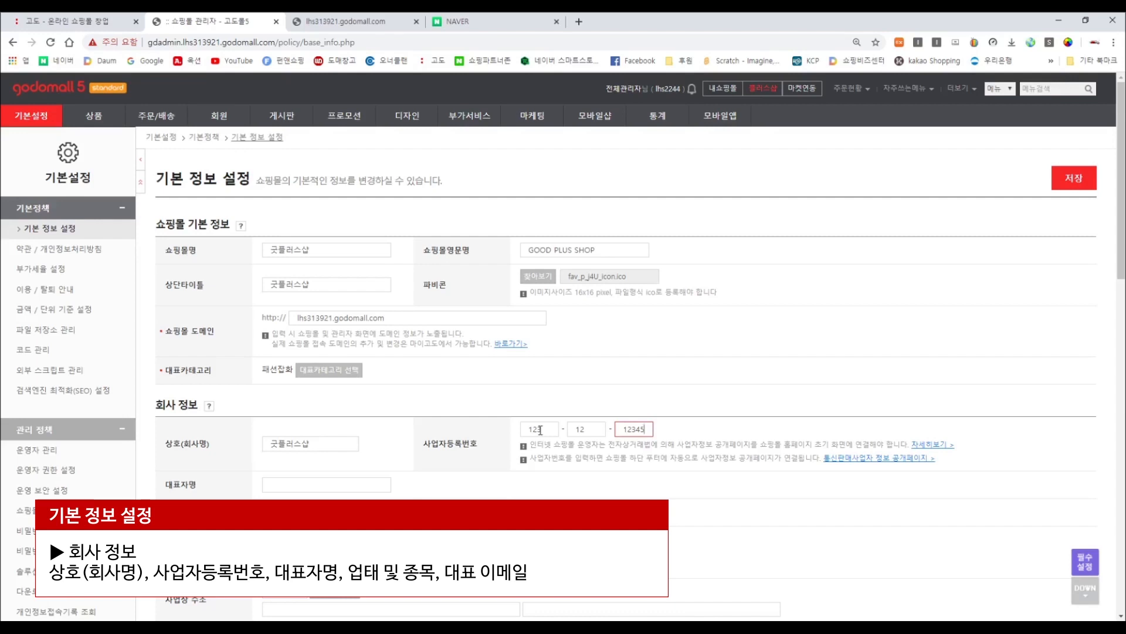
scroll(446, 405, "down", 2)
Enter the representative's name, business type 통신판매업 and business item 전자상거래 소매업.
left_click(367, 372)
type("홍ㄱ")
type("길동")
key("Tab")
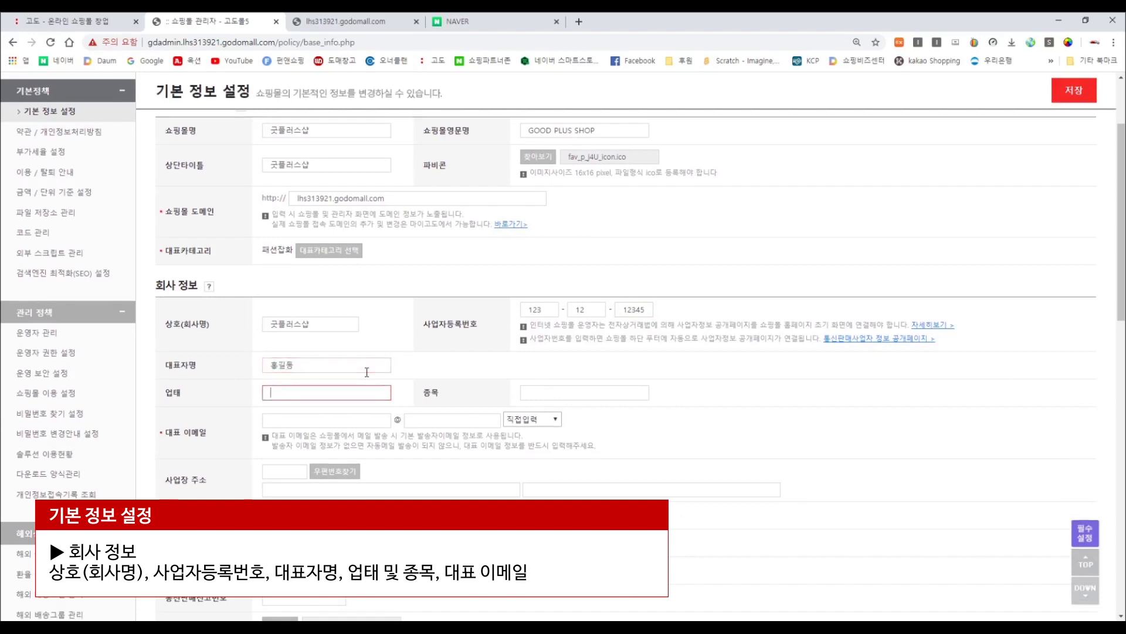
type("통신판매업")
key("Tab")
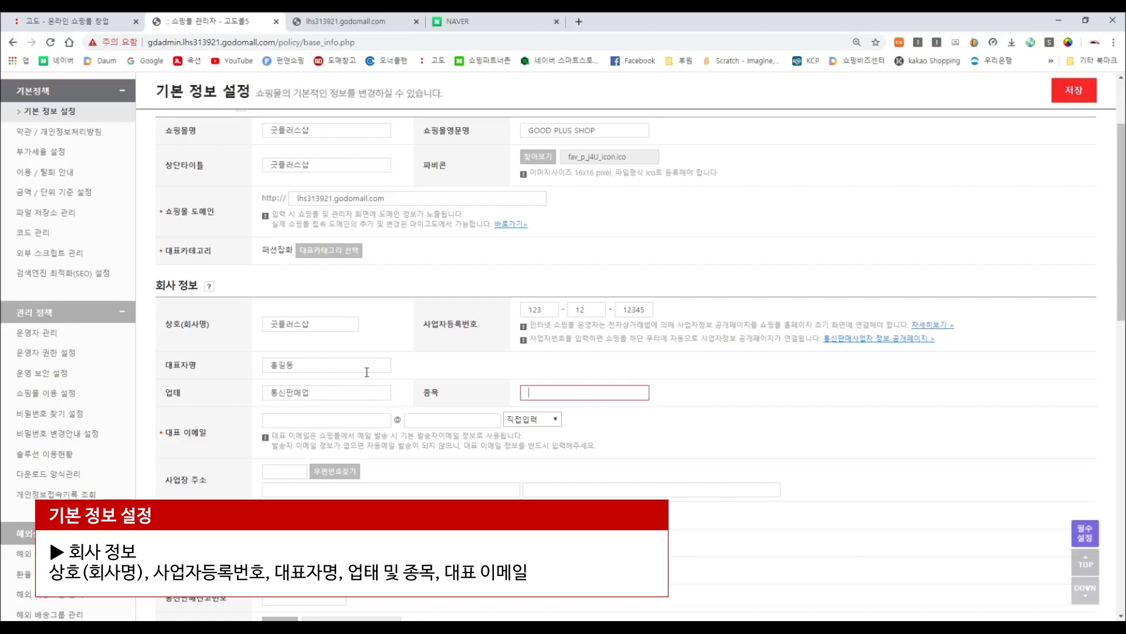
type("전자상거래 소매업")
Enter the representative e-mail ID with the naver.com domain.
left_click(344, 420)
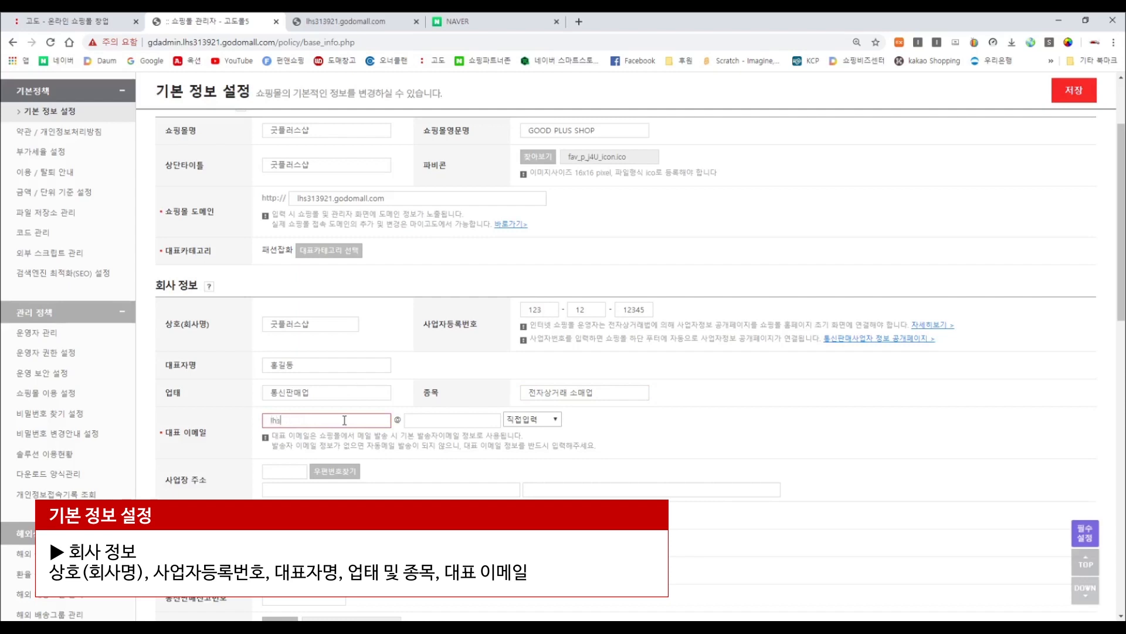
key("Tab")
key("Tab")
key("Down")
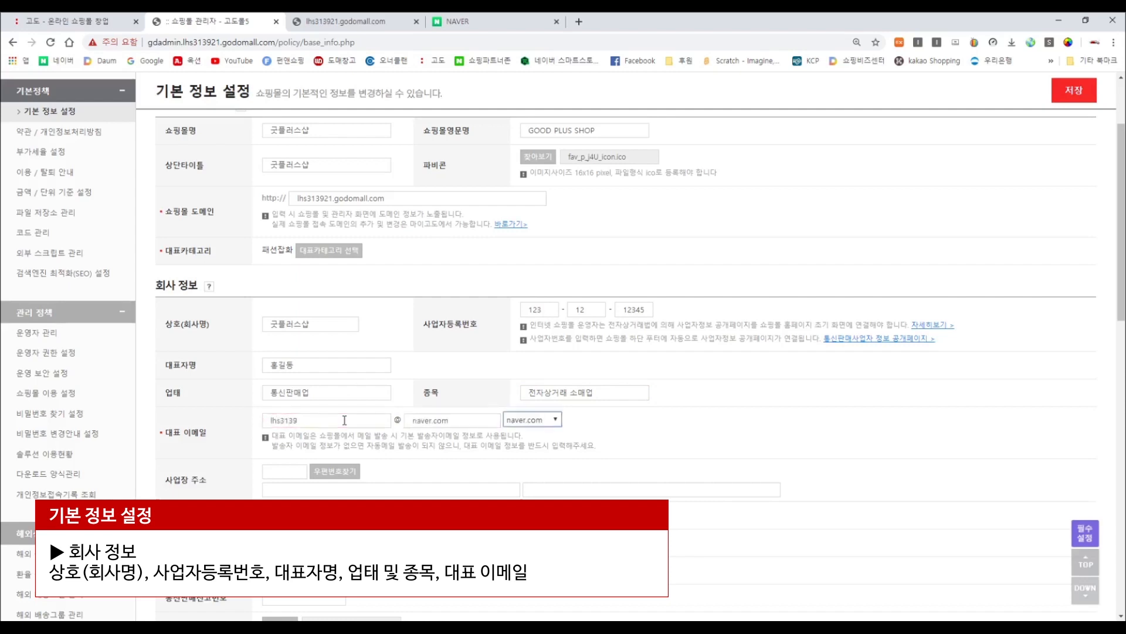
left_click(624, 427)
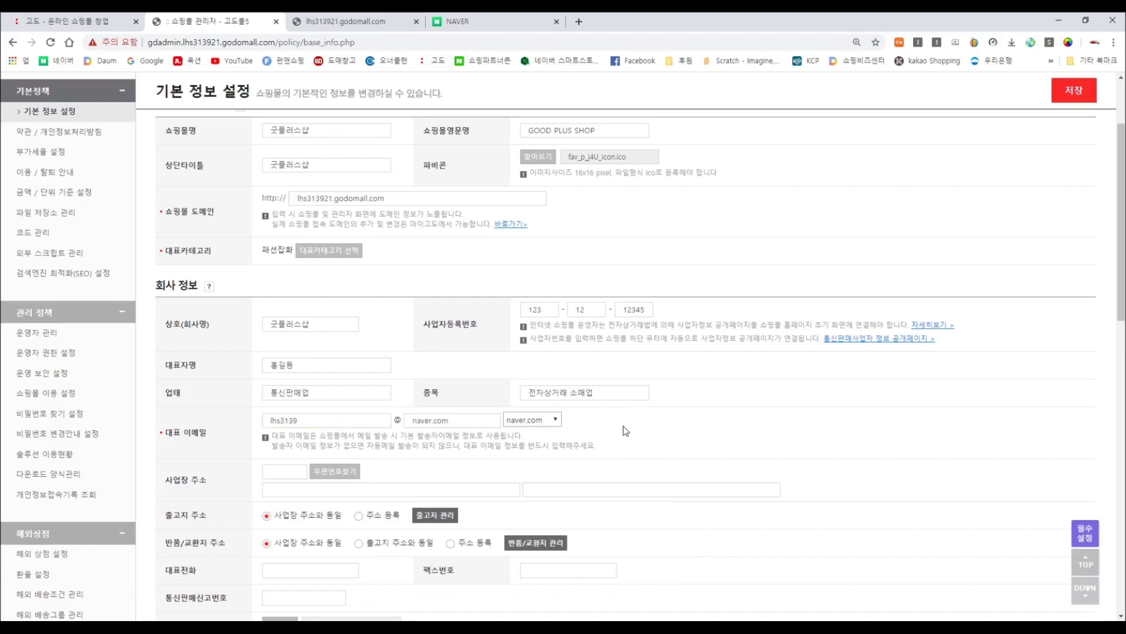
scroll(302, 485, "down", 1)
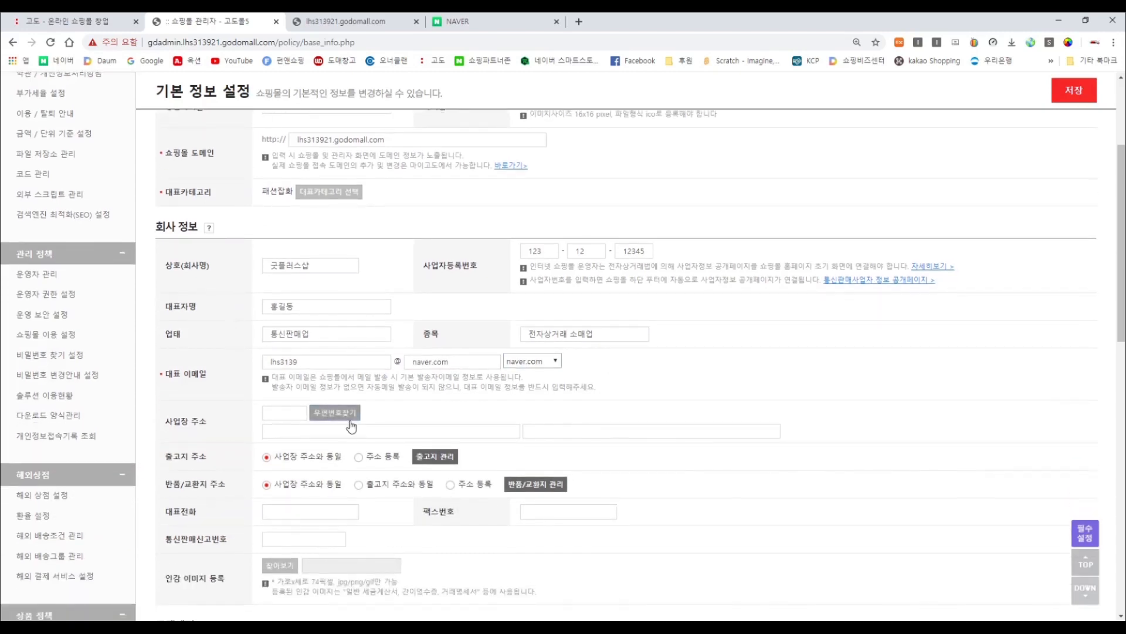
Fill in the business address through the postcode search and add its detail line.
left_click(351, 418)
type("z")
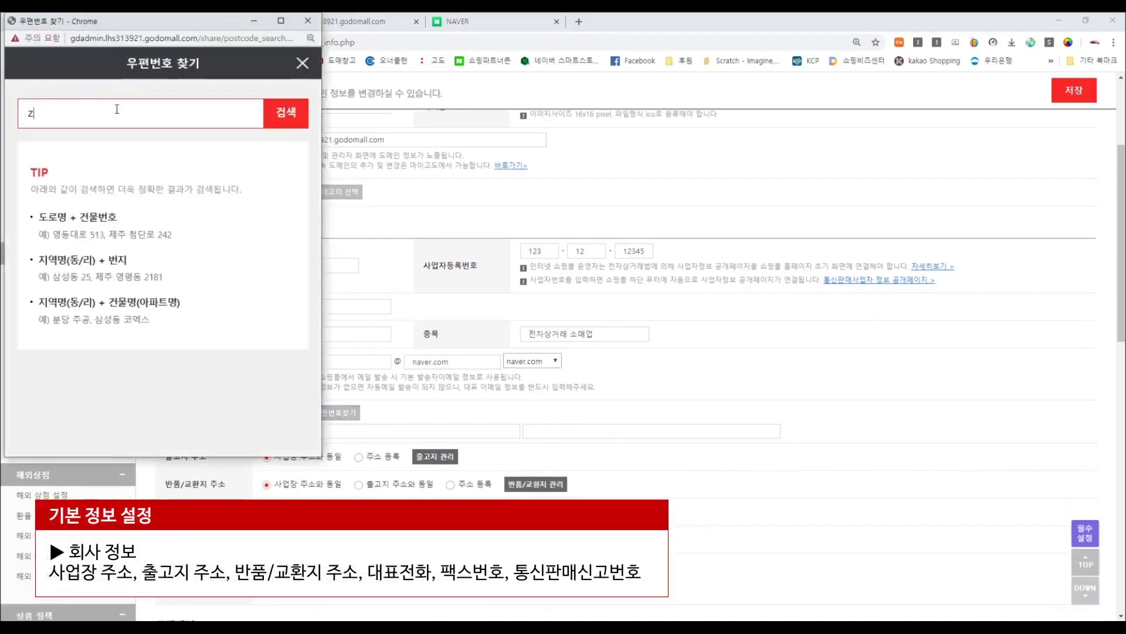
type("hd")
key("BackSpace")
key("BackSpace")
key("BackSpace")
type("키콕스")
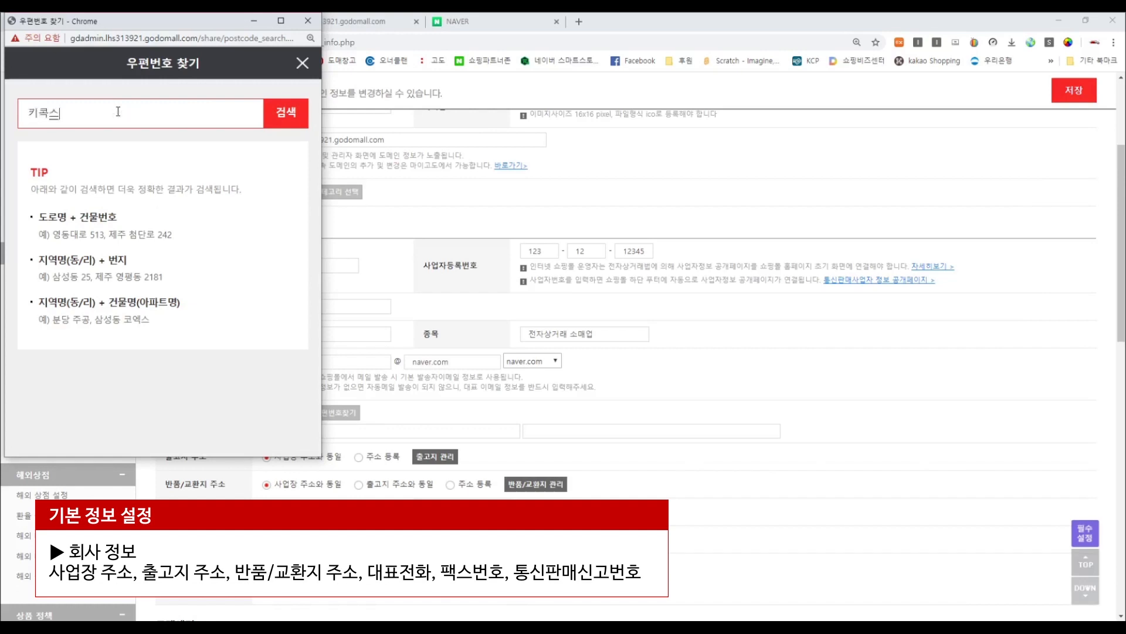
key("Return")
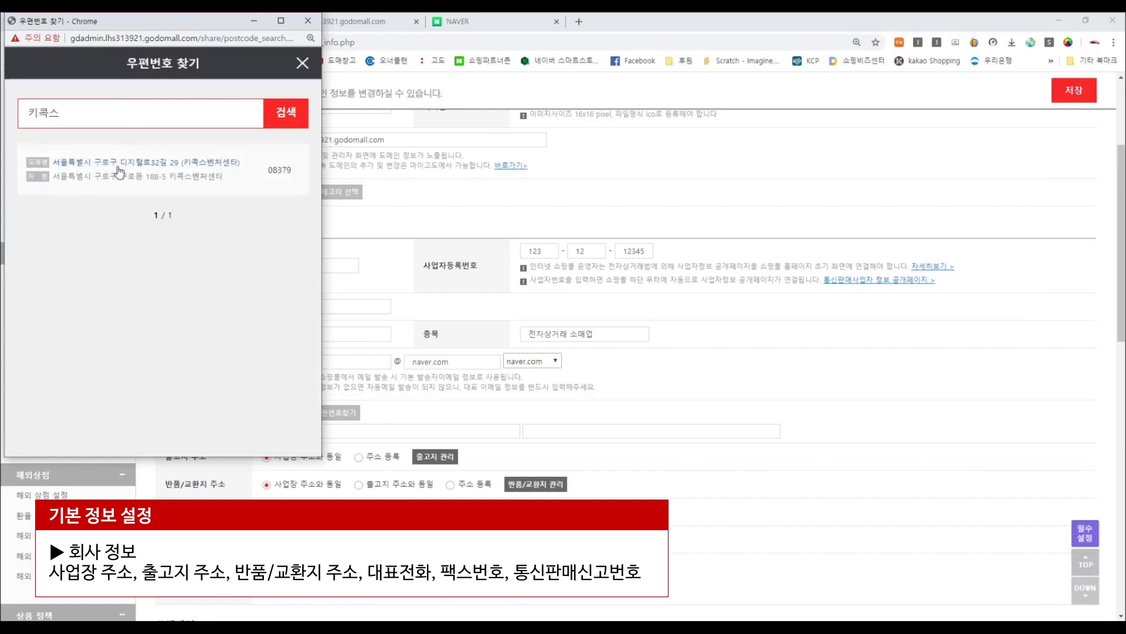
left_click(611, 430)
type("9")
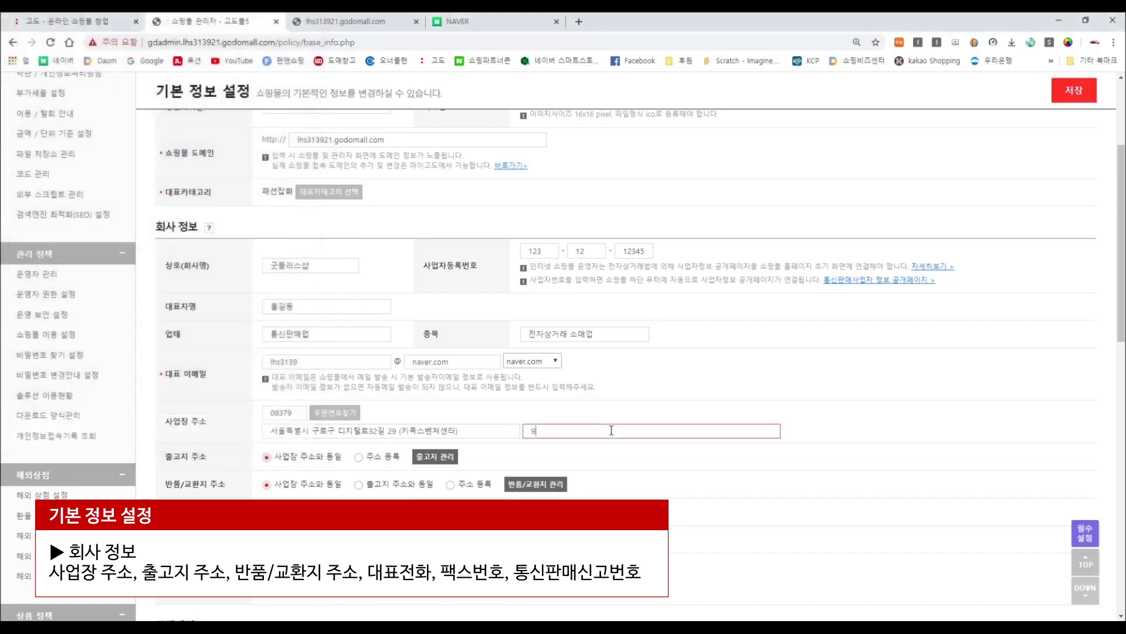
type("층 고드")
type("아카데미")
scroll(585, 409, "down", 1)
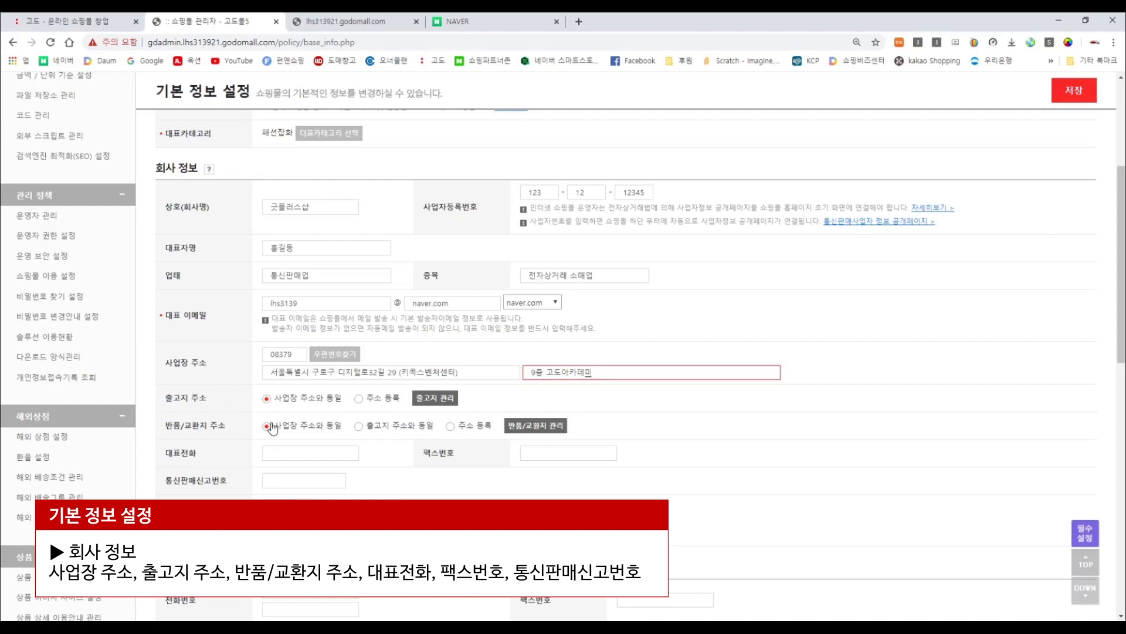
Enter the main phone and fax numbers and mail-order number 2019-서울강남-001.
left_click(277, 452)
type("021")
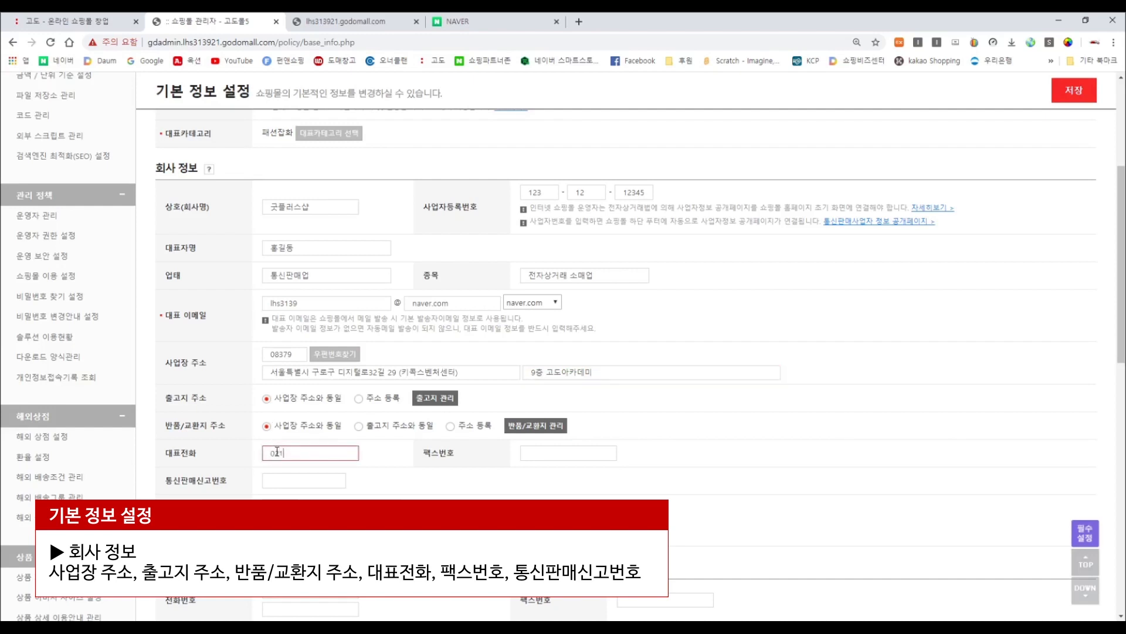
type("2341234")
key("Tab")
type("0212341234")
key("Tab")
type("2019-")
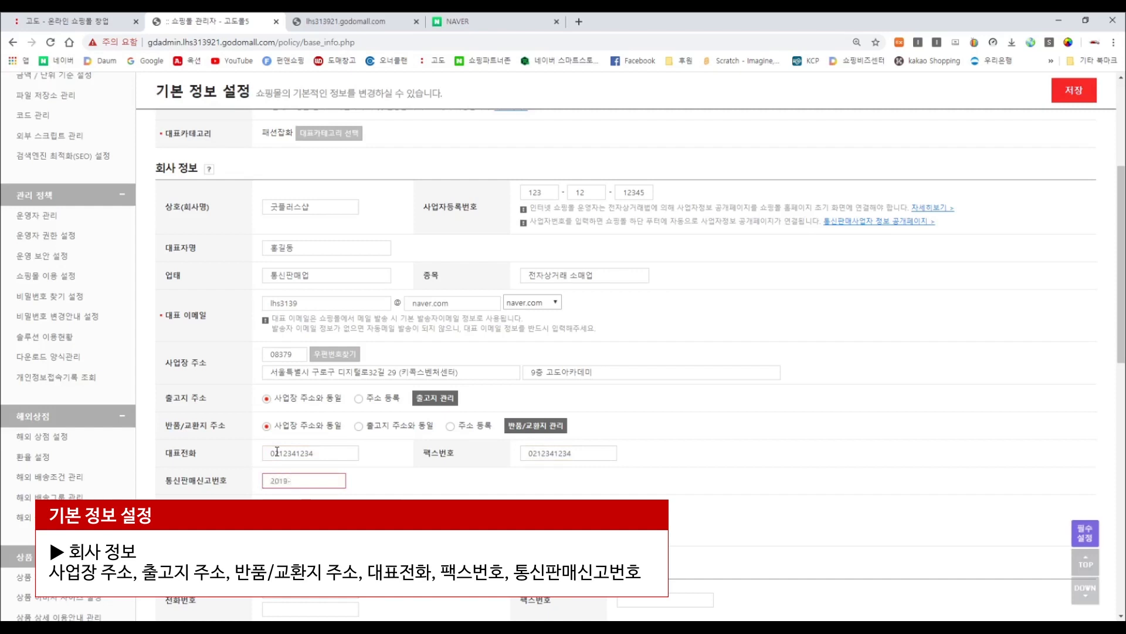
type("서울길")
type("남-001")
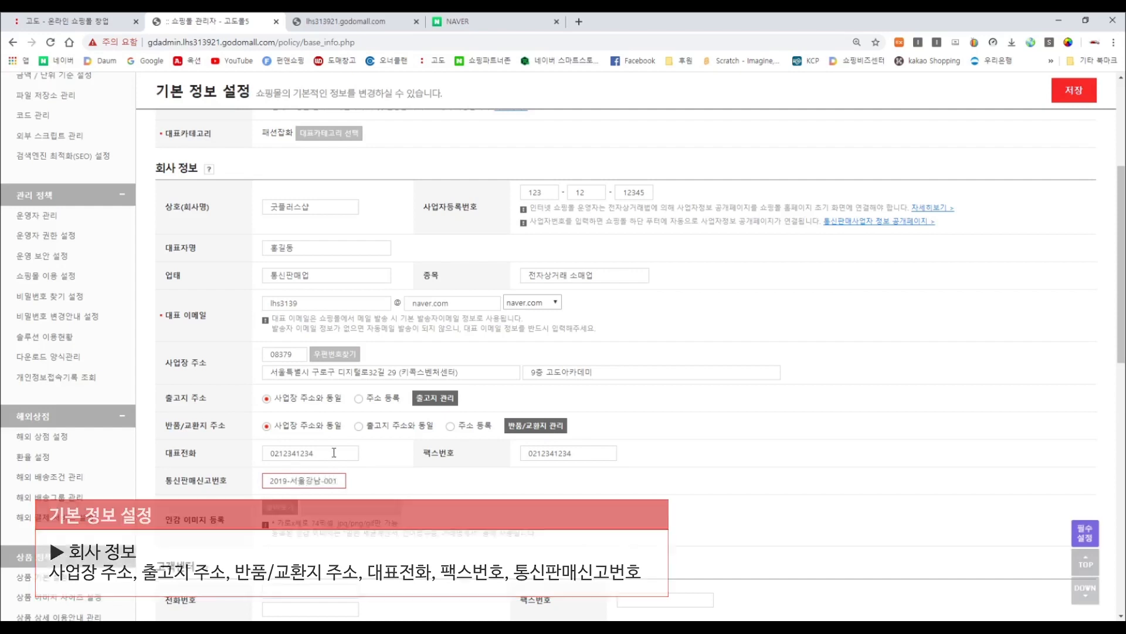
scroll(282, 455, "down", 1)
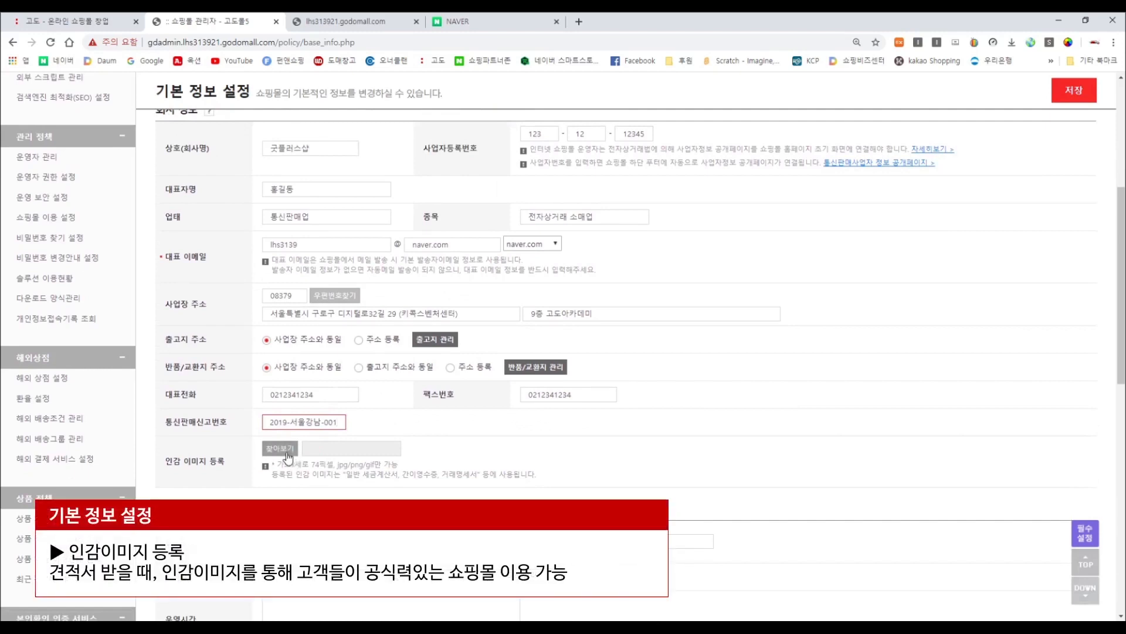
Upload 인감이미지.png from the logoBanner folder as the seal image.
left_click(287, 453)
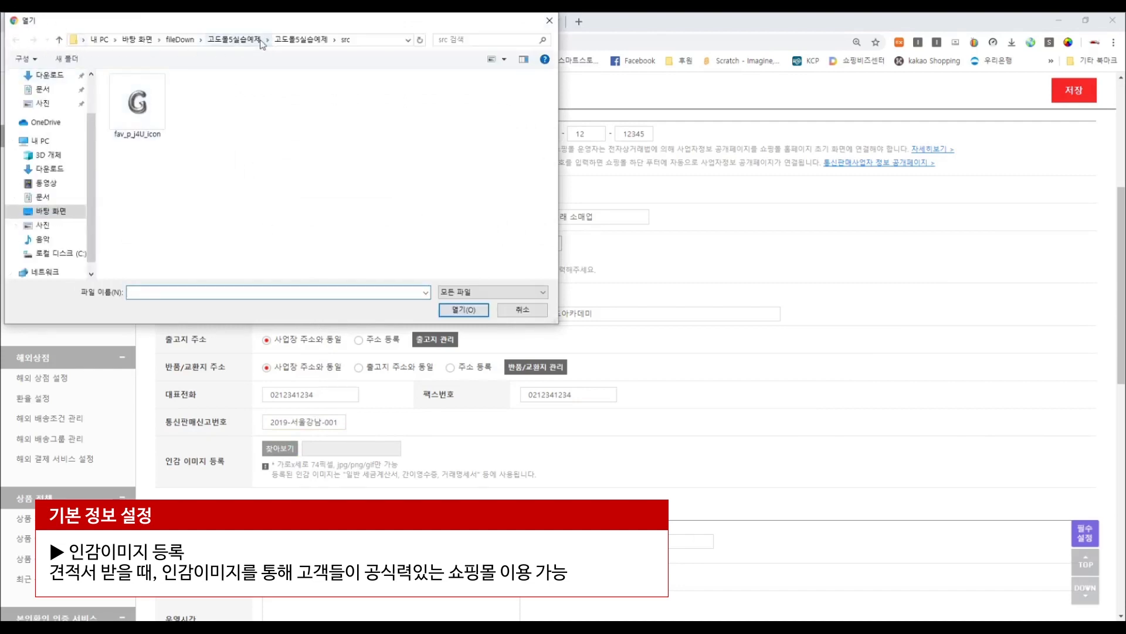
left_click(302, 39)
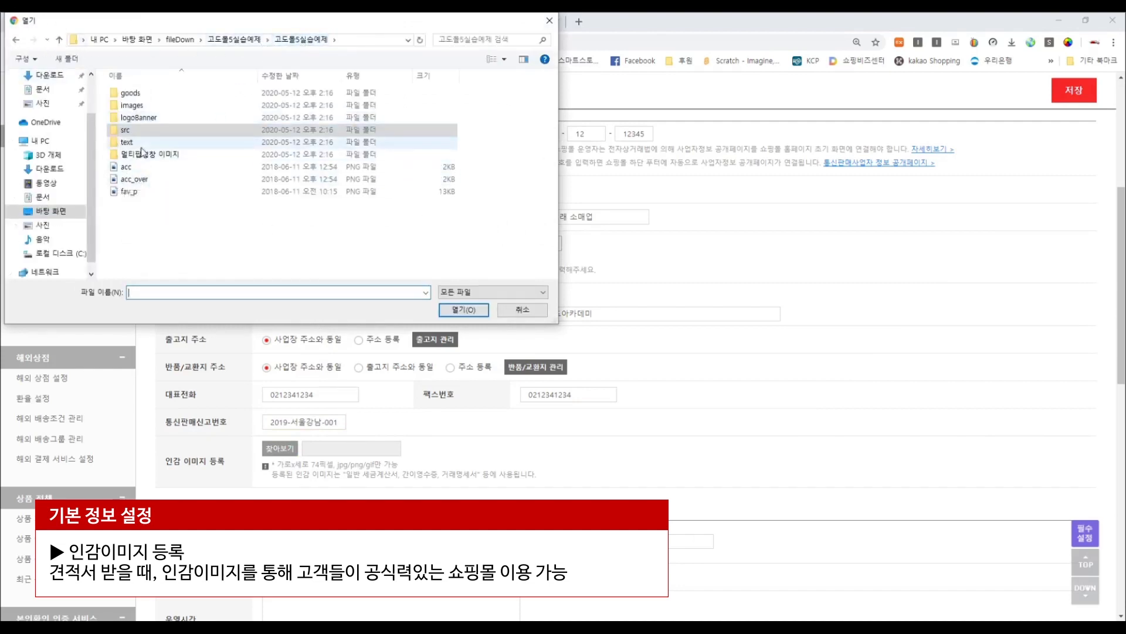
double_click(141, 146)
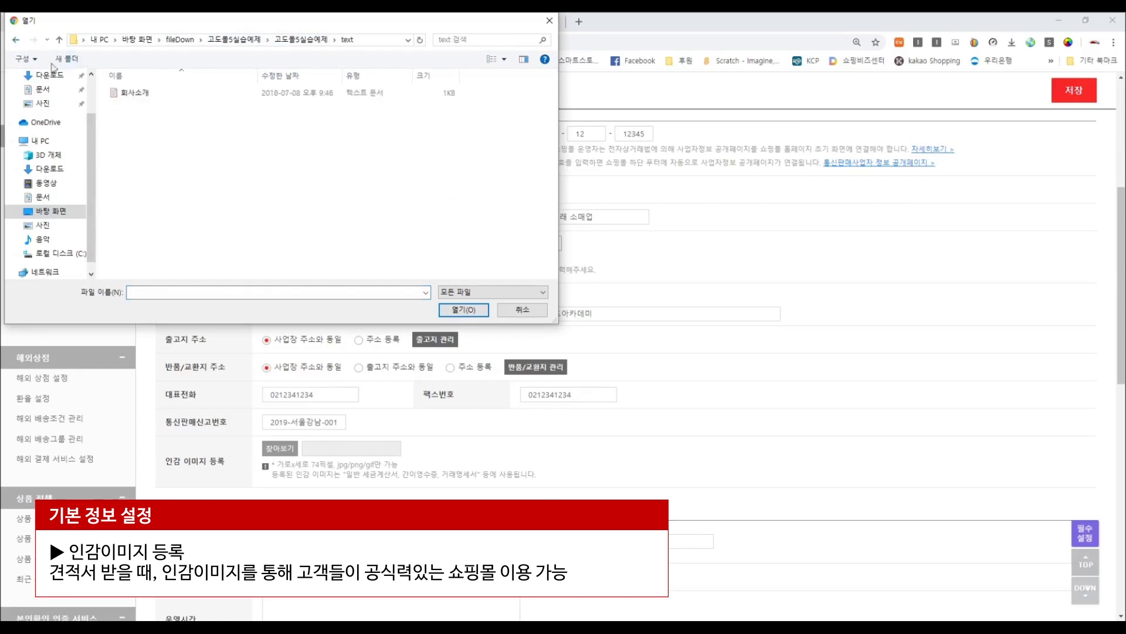
key("BackSpace")
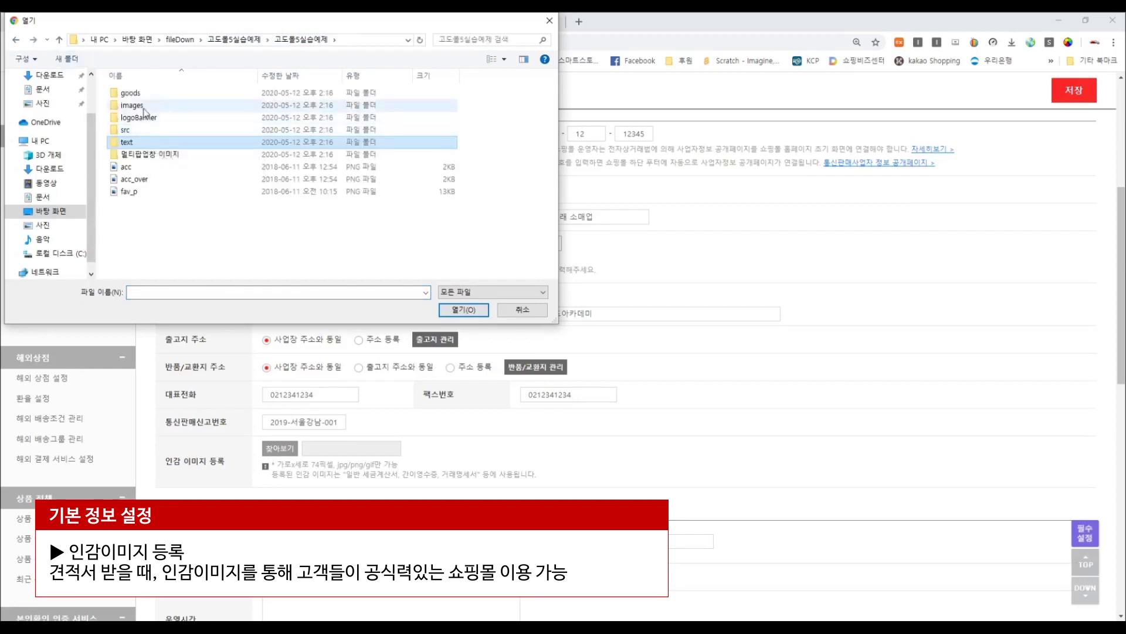
double_click(147, 119)
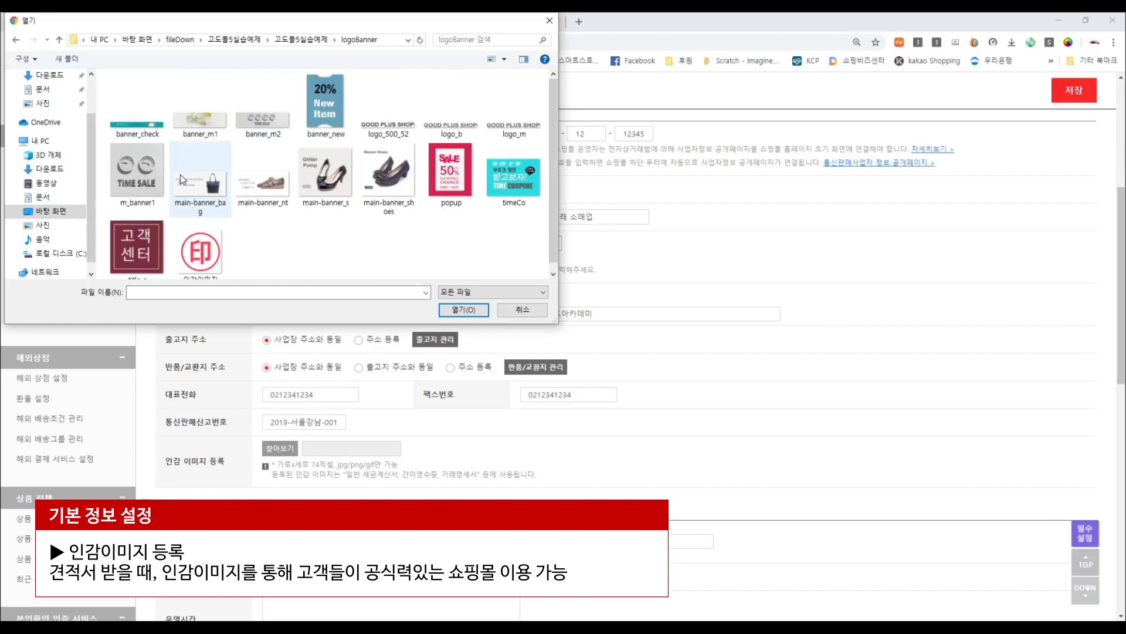
double_click(217, 251)
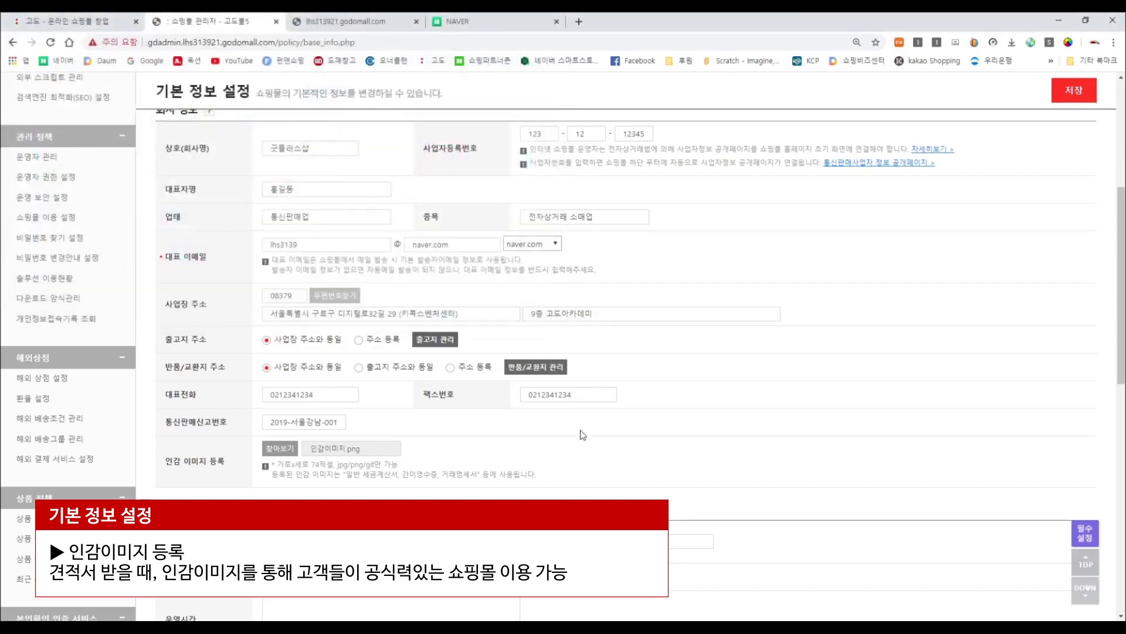
scroll(843, 355, "down", 3)
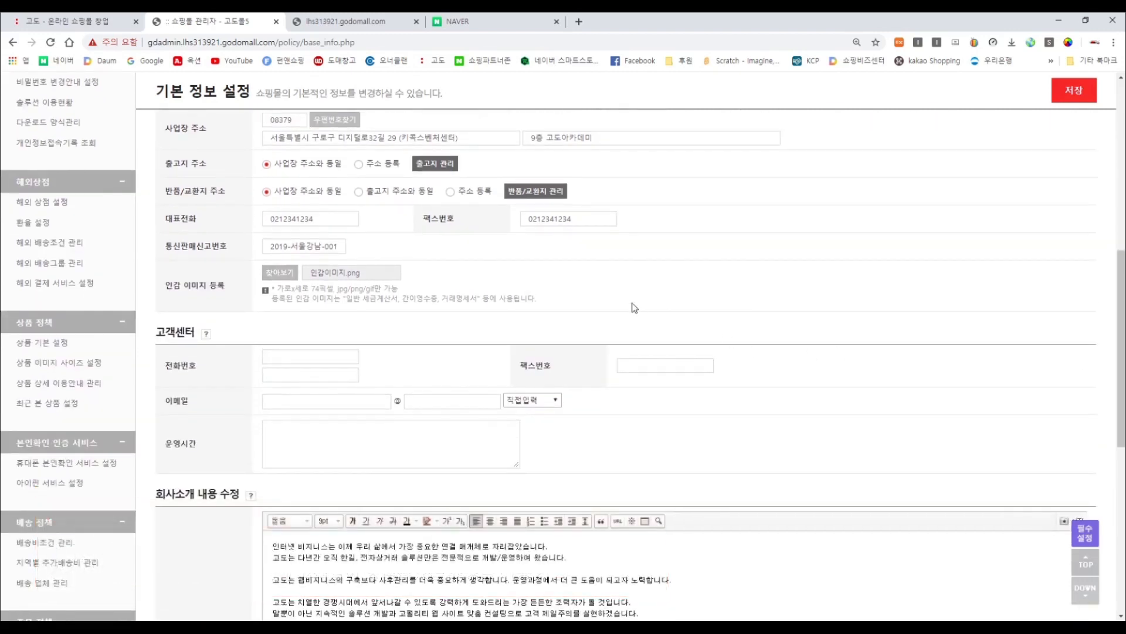
Enter the customer center phone and fax numbers and an e-mail ID at naver.com.
left_click(312, 357)
type("0212341234")
key("Tab")
key("Tab")
type("02")
type("34")
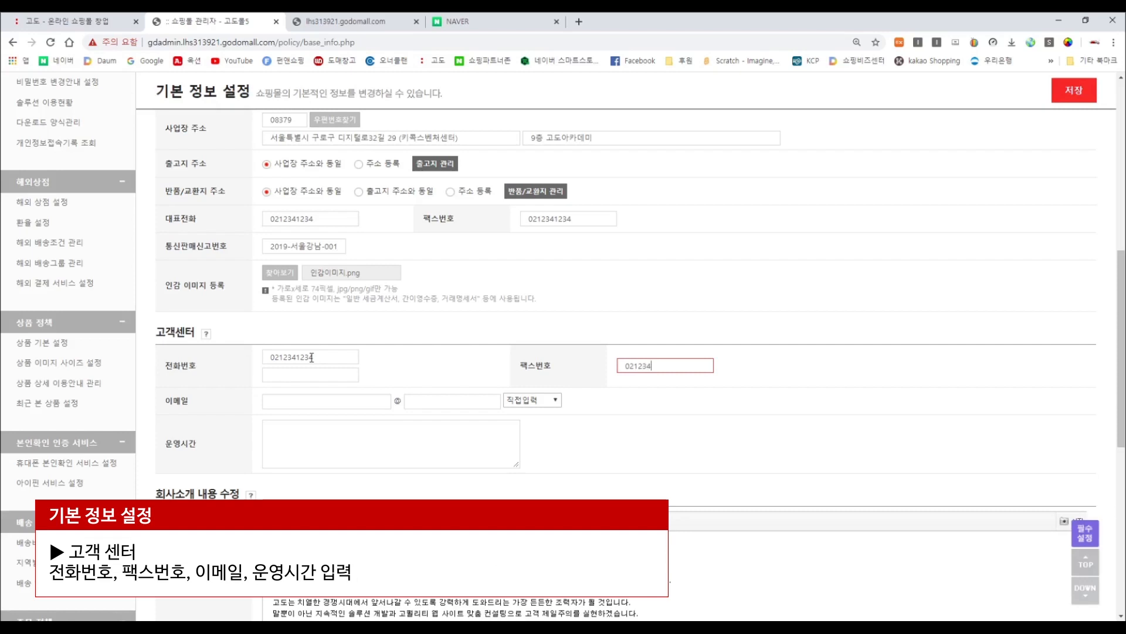
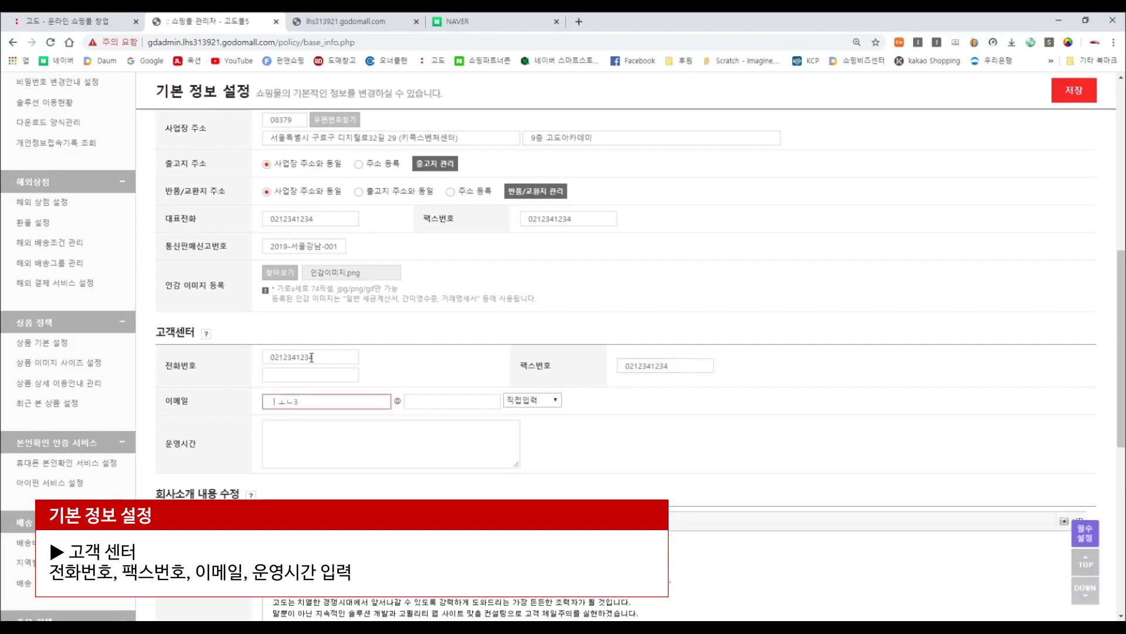
key("Tab")
key("Tab")
key("Down")
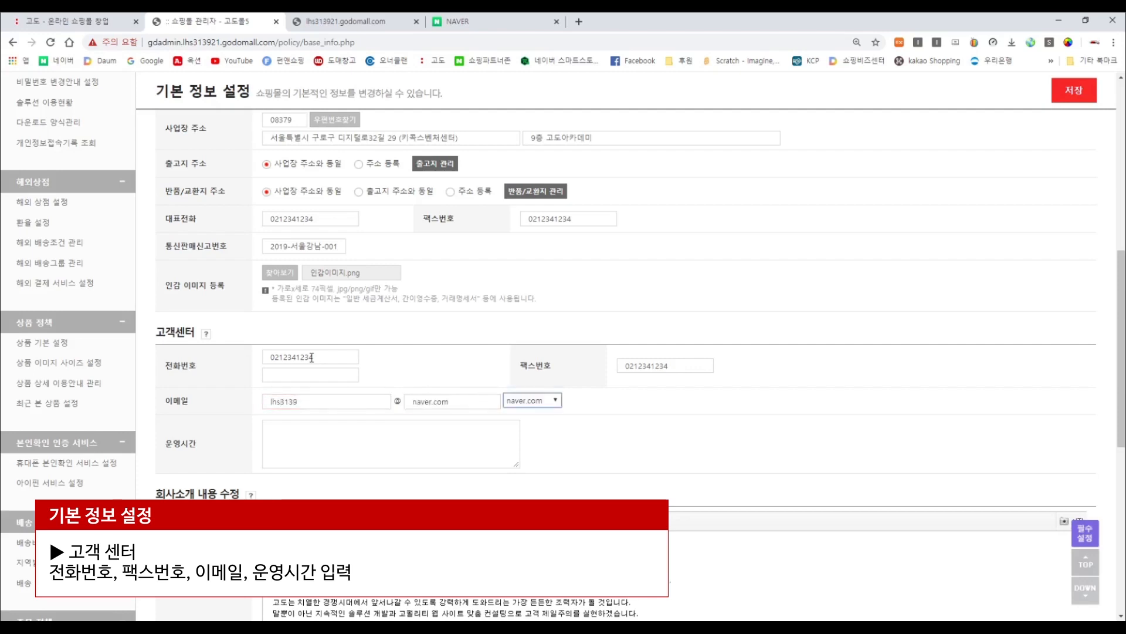
Set operating hours to 09:00 ~18:00, closed on holidays and Sundays.
left_click(330, 443)
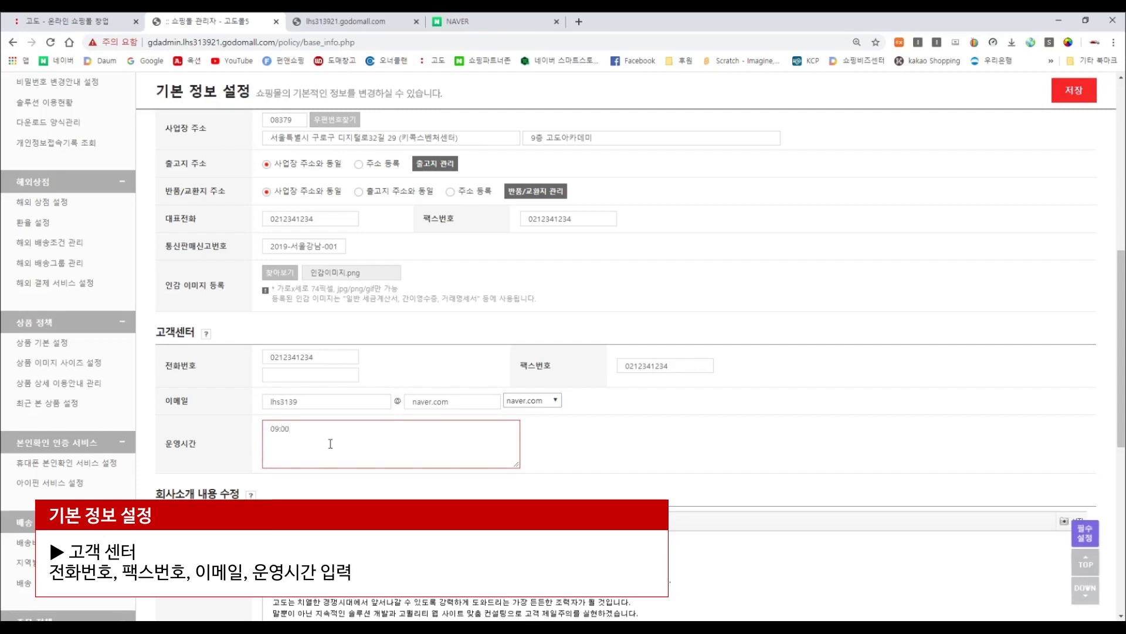
type("09:00 ~18:00")
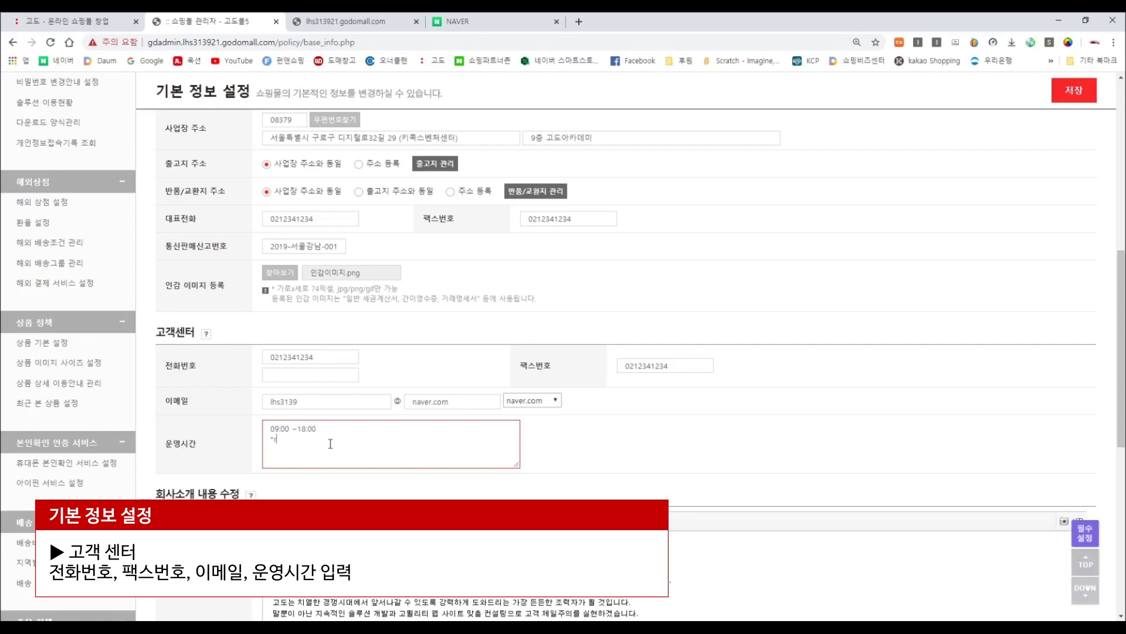
type("*공휴일 , 일")
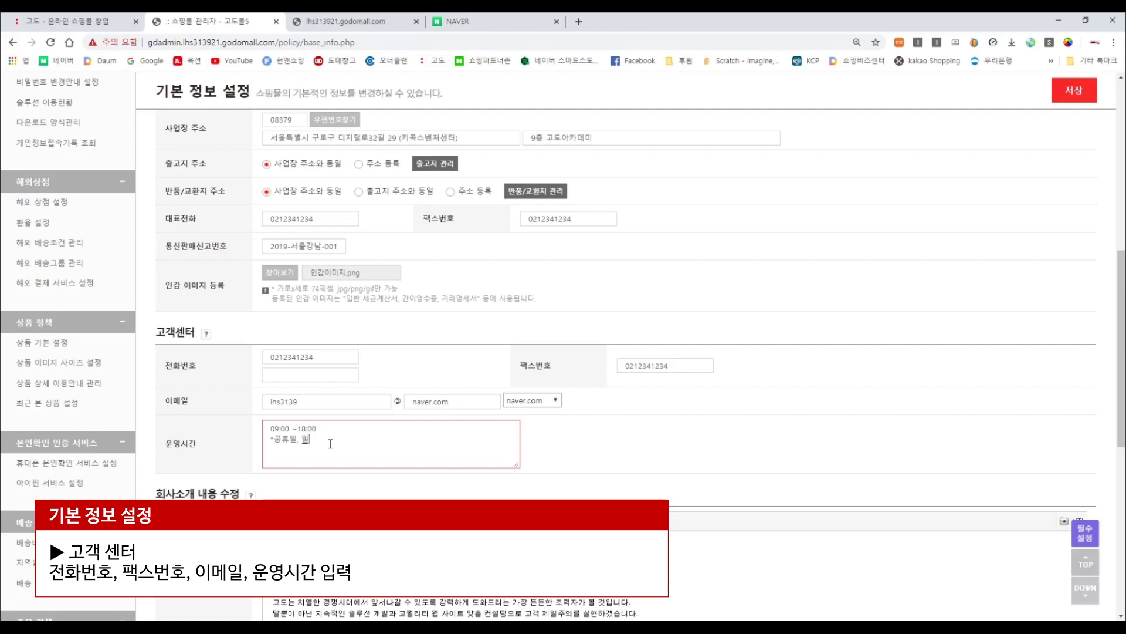
type("요일은")
type(" 운영하지 않습")
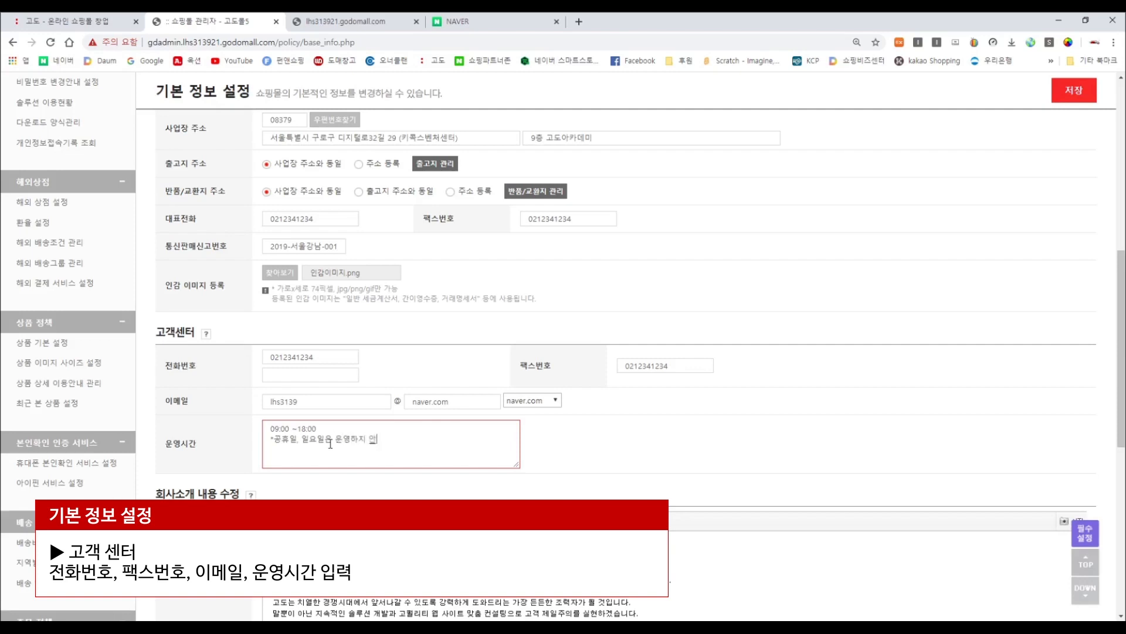
type("니다.")
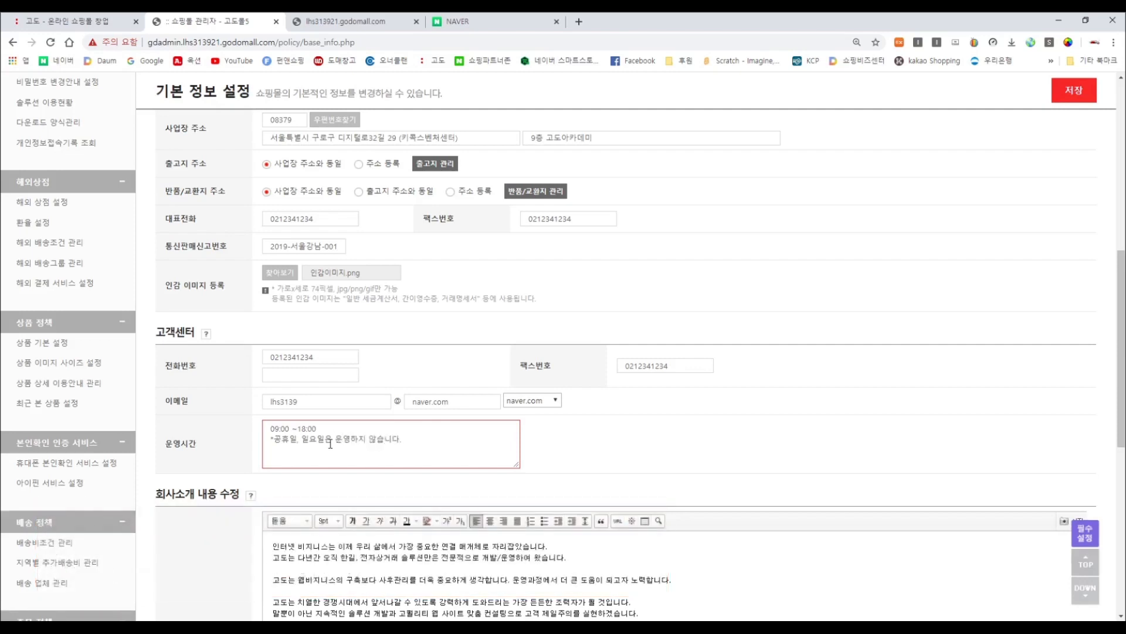
scroll(330, 444, "down", 1)
scroll(330, 443, "down", 4)
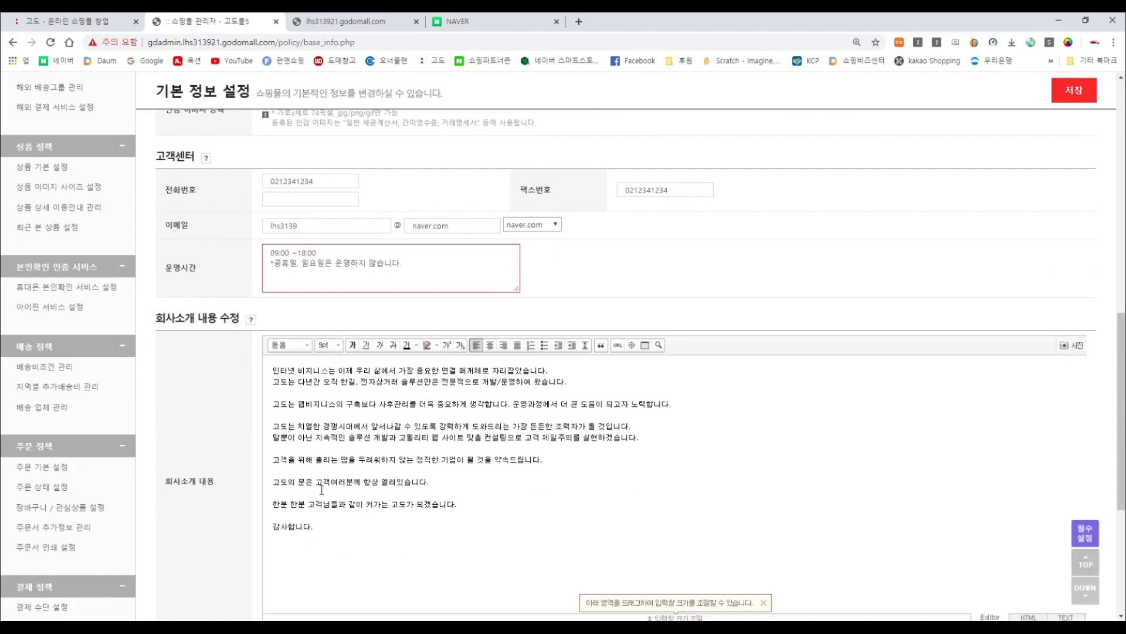
Clear the old intro text and type the greeting 안녕하세요 굿플러스샵입니다.
left_click_drag(331, 482, 194, 260)
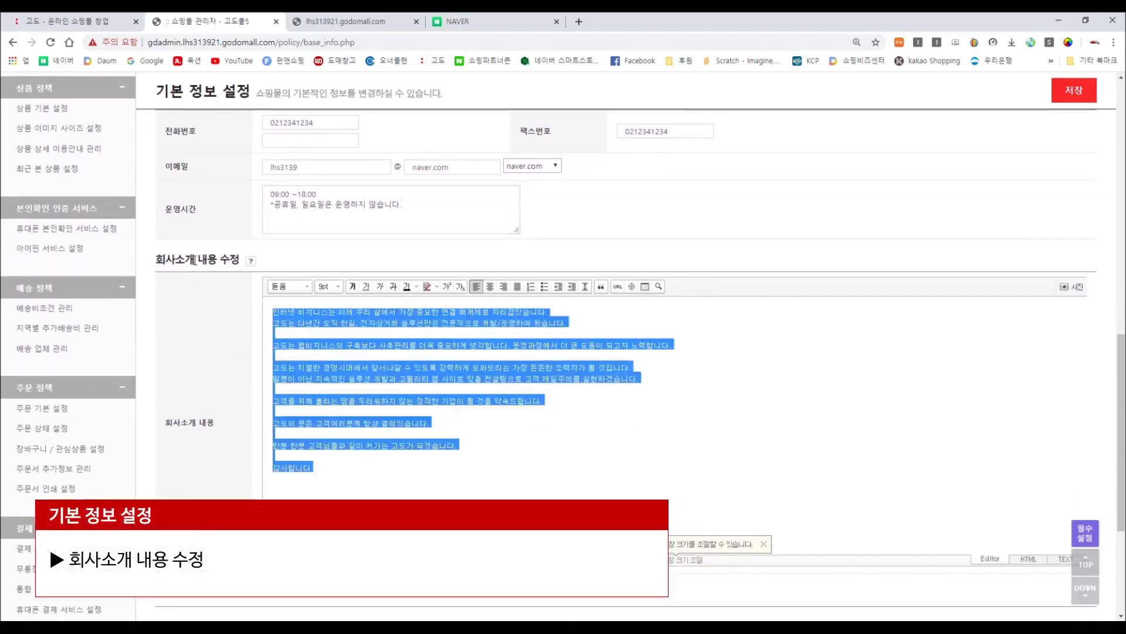
key("BackSpace")
type("안녕")
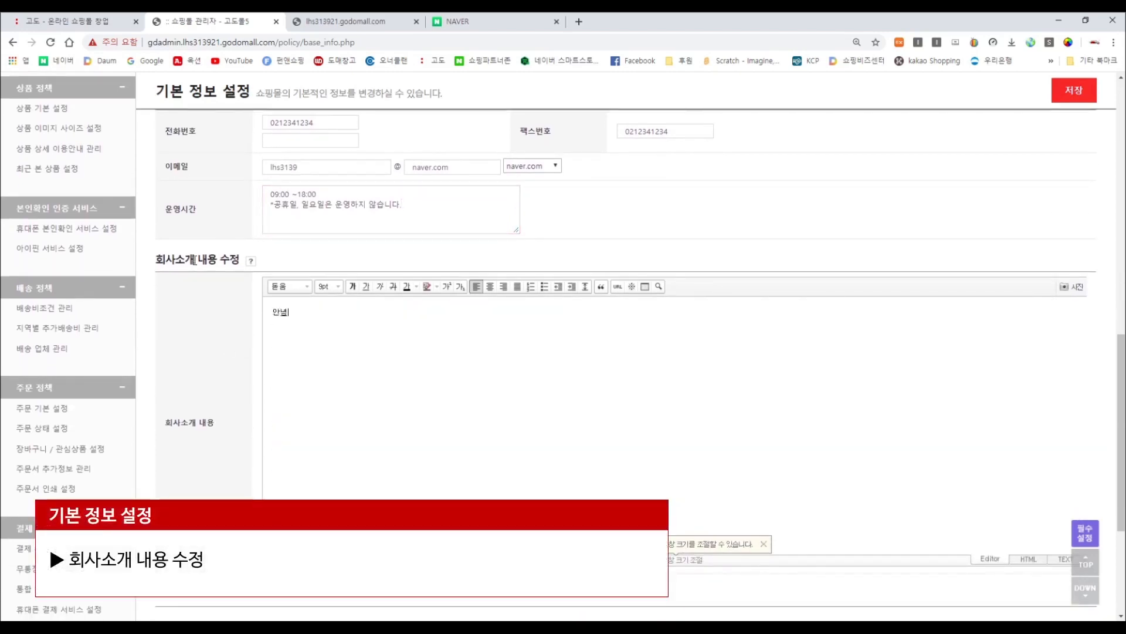
type("하세요 굿플러스샵입니다.")
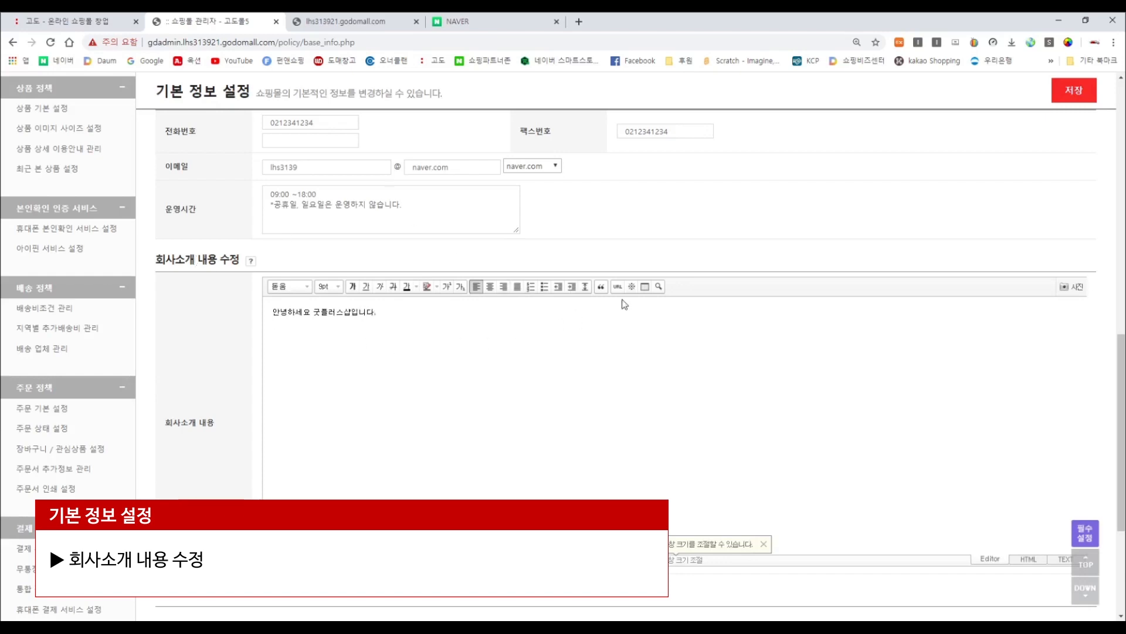
left_click(1074, 288)
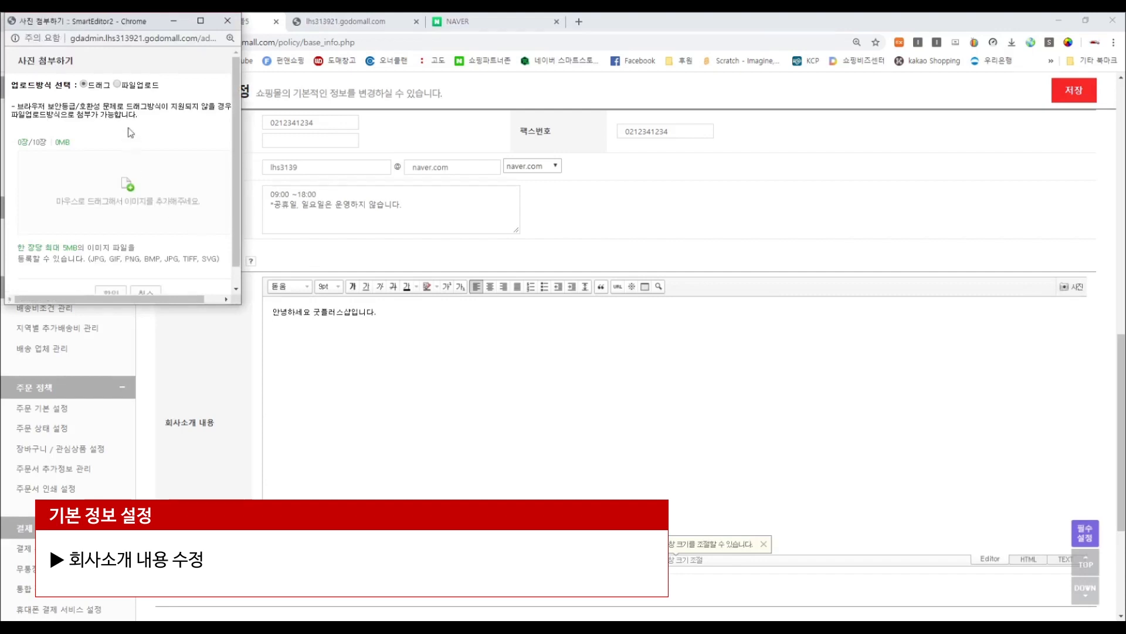
Pick images/store.png from the 고도몰5실습예제 folder as the photo to upload.
left_click(117, 85)
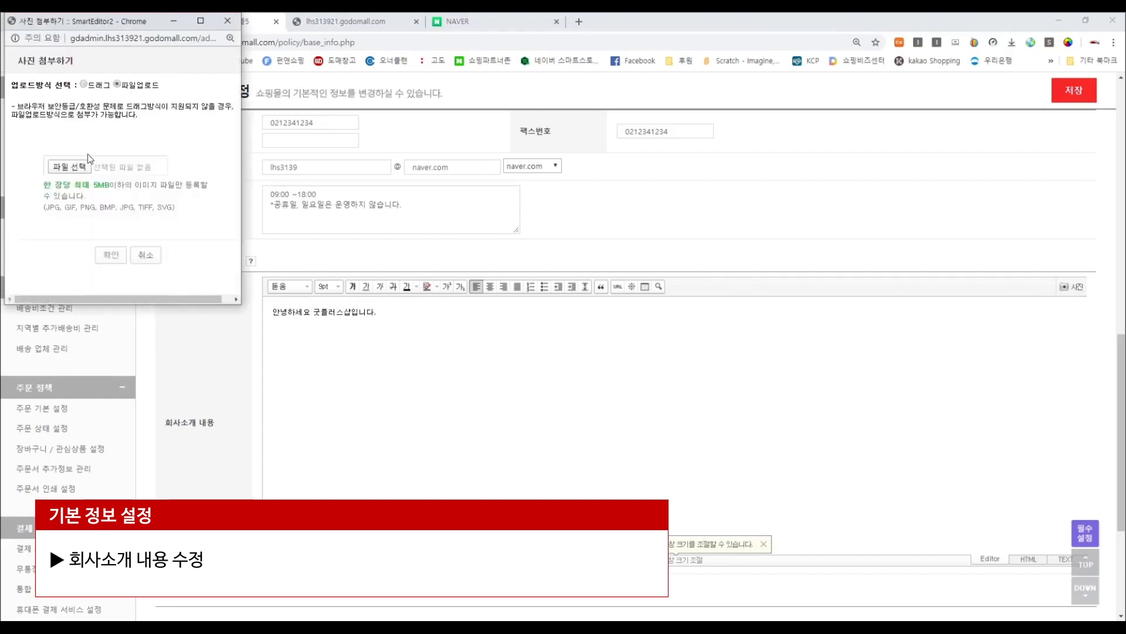
left_click(81, 167)
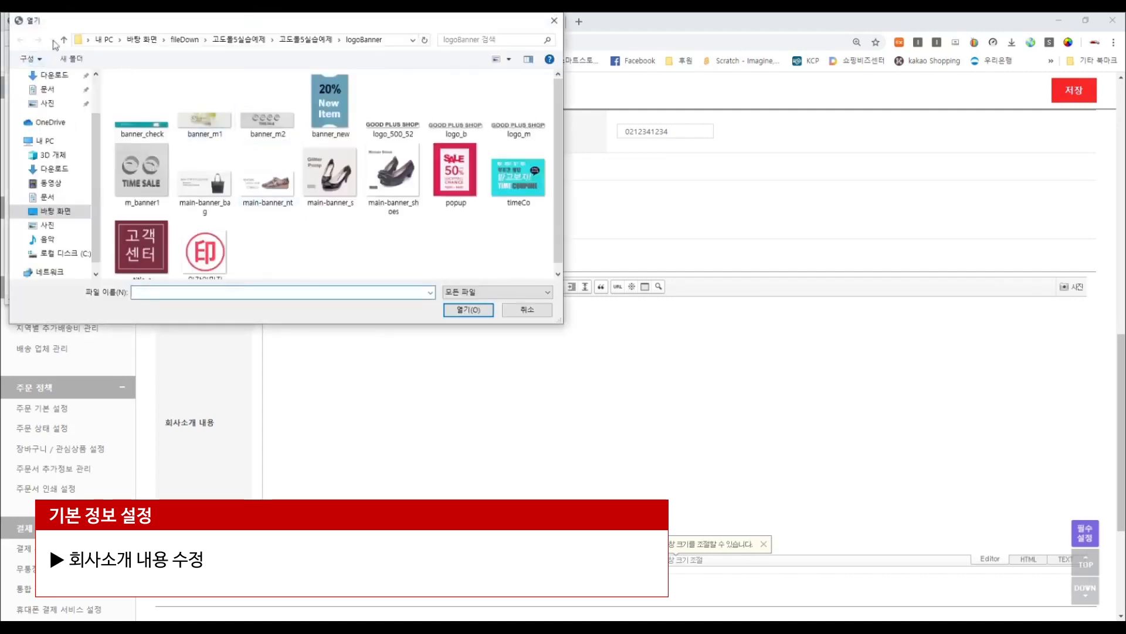
left_click(306, 40)
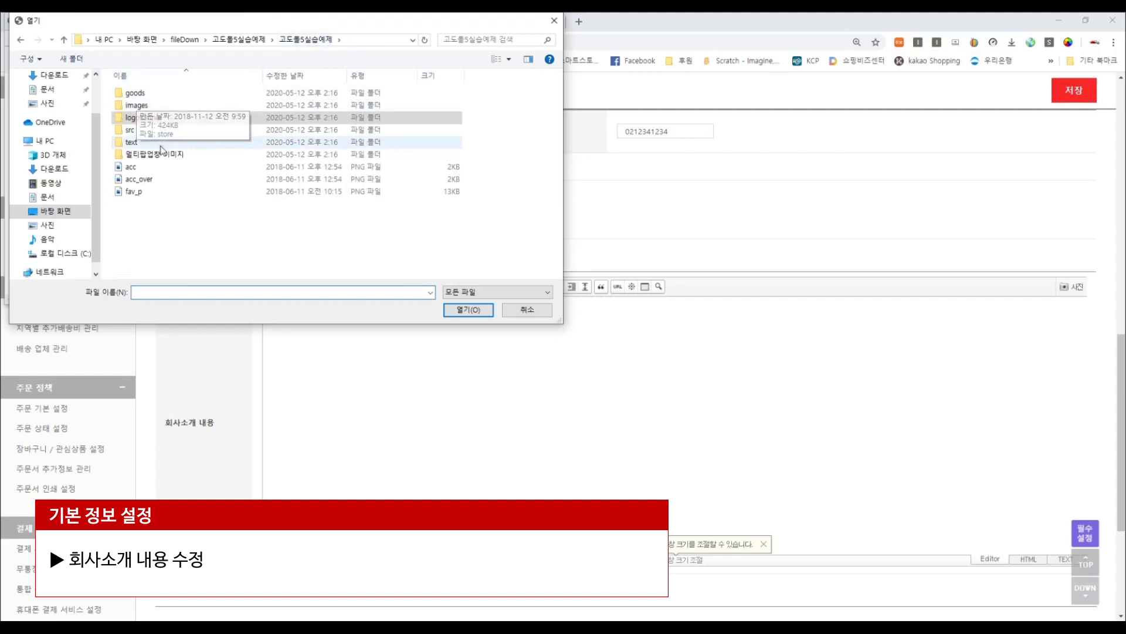
double_click(141, 143)
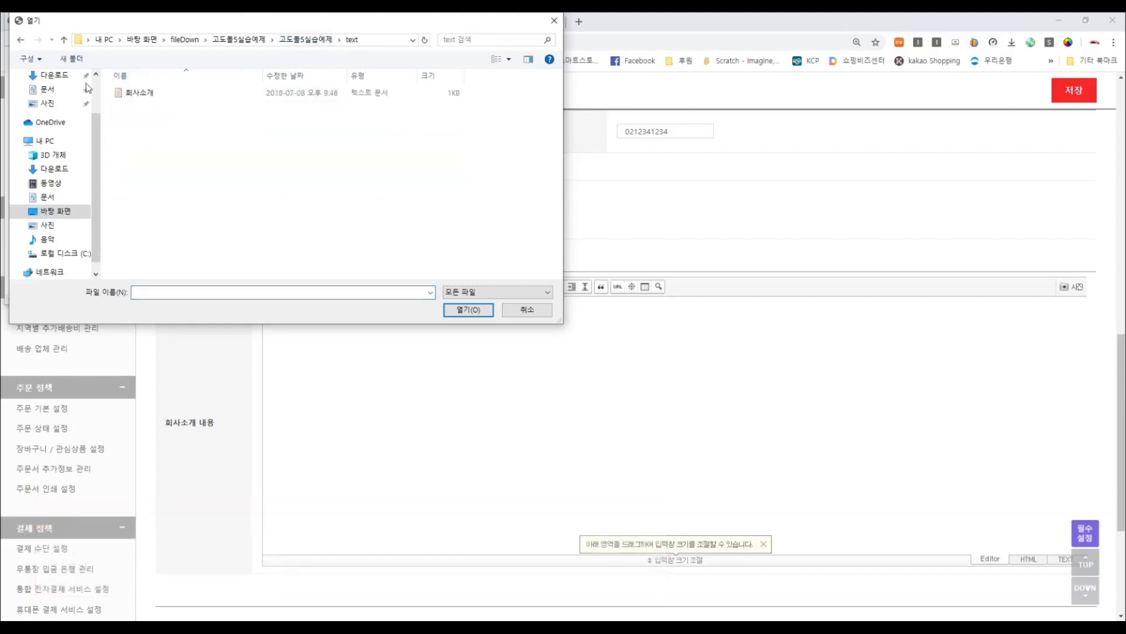
left_click(21, 40)
double_click(126, 133)
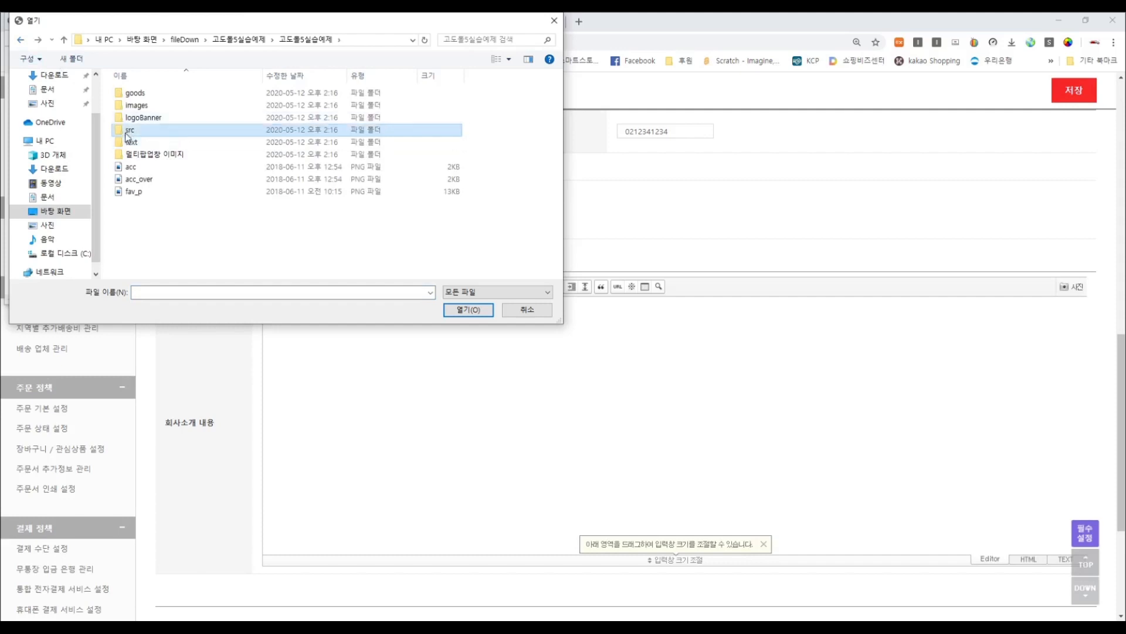
left_click(21, 40)
double_click(154, 107)
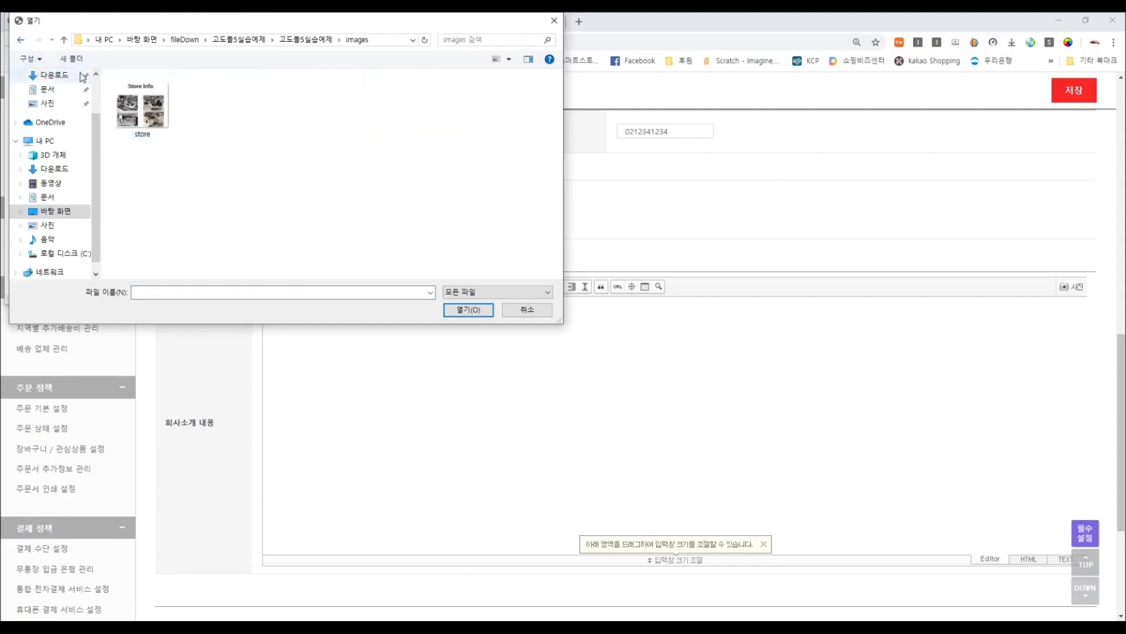
double_click(141, 106)
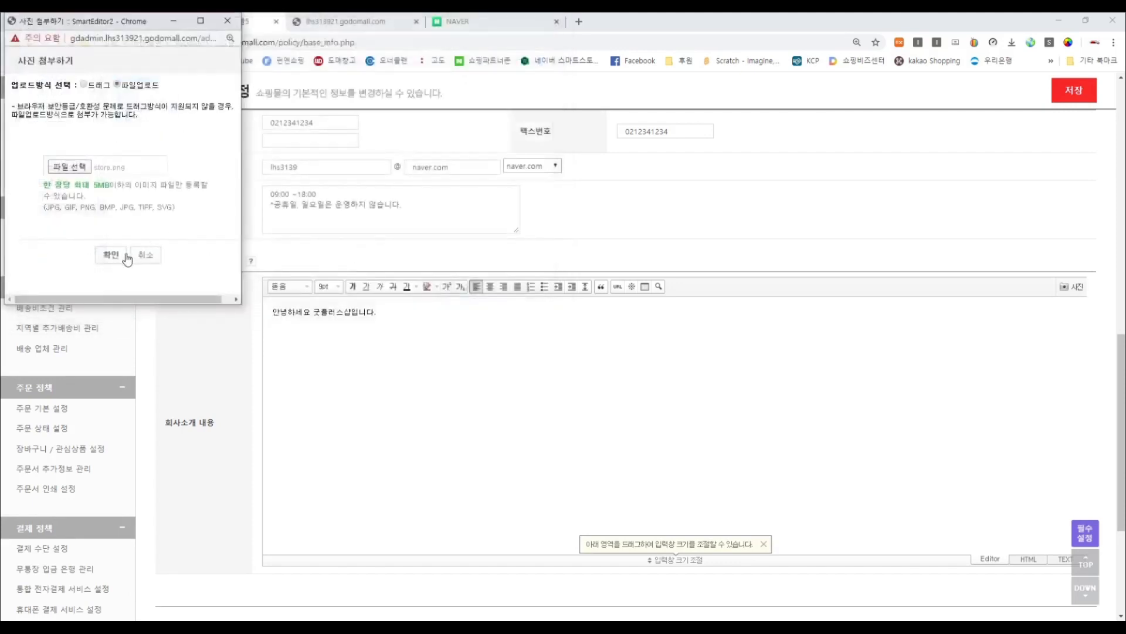
Insert the Store Info image with its store photos below the greeting and review it.
left_click(114, 254)
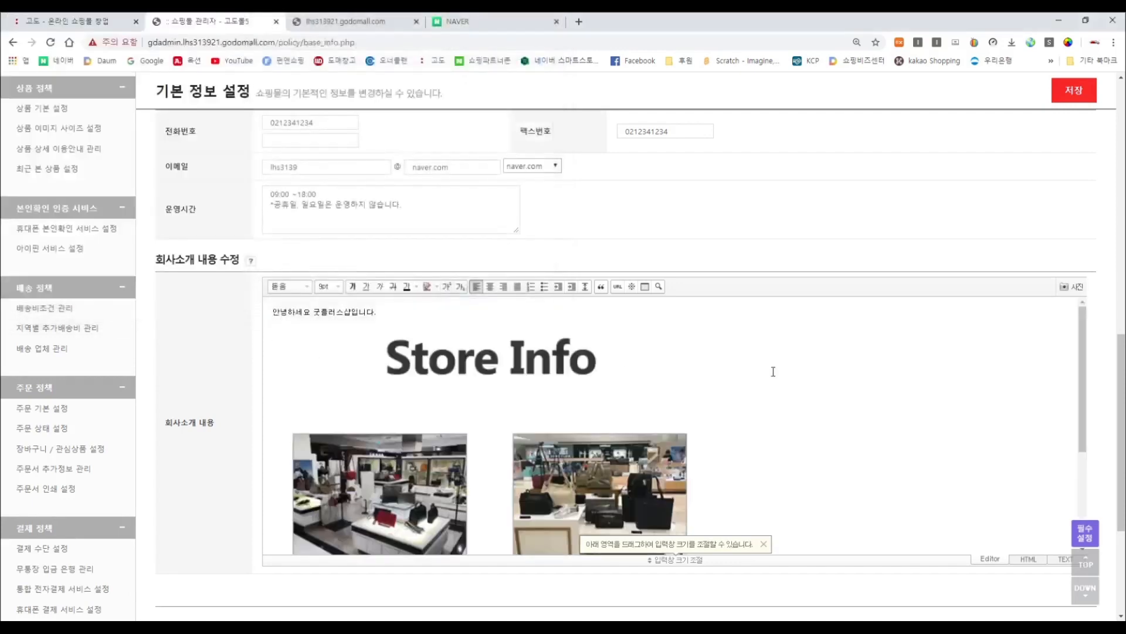
scroll(769, 371, "down", 3)
scroll(765, 372, "up", 3)
scroll(762, 373, "down", 2)
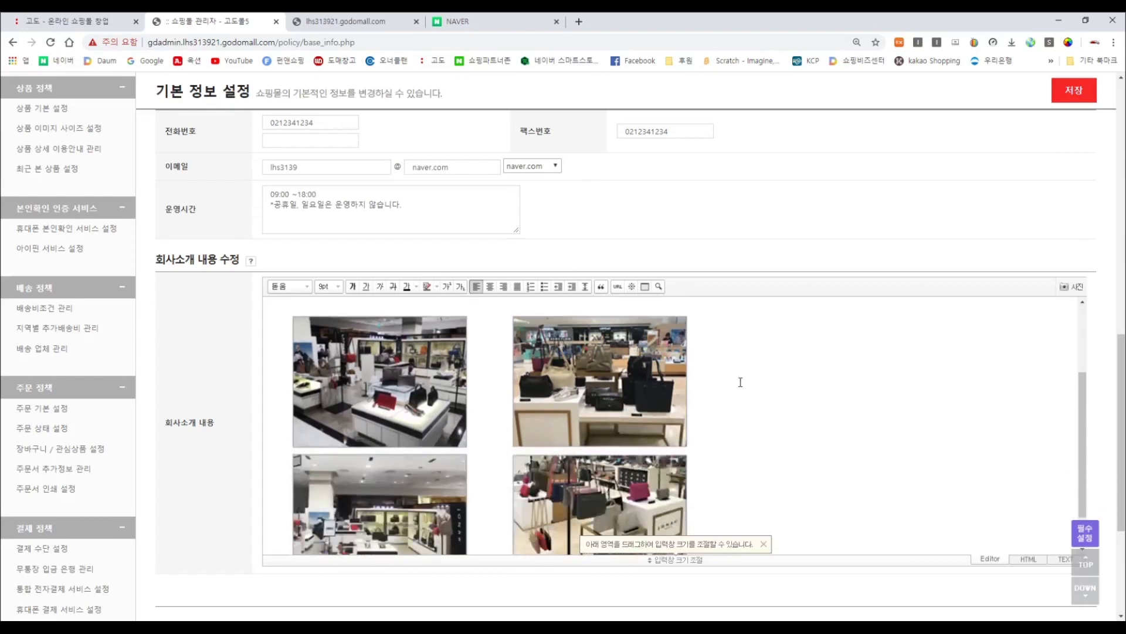
scroll(745, 393, "up", 2)
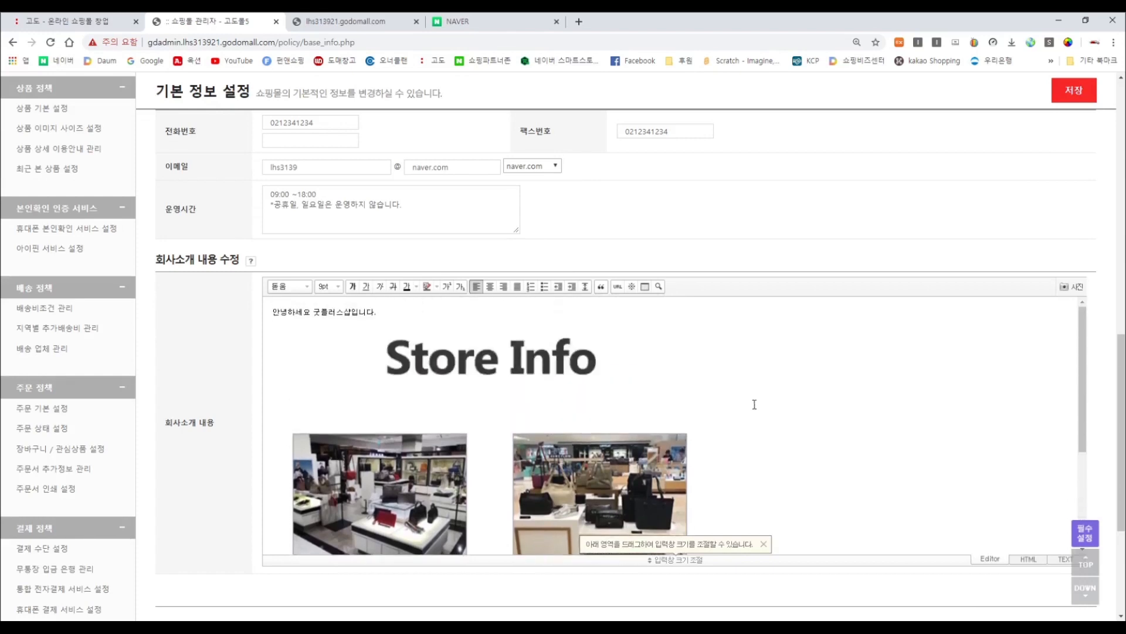
scroll(754, 404, "up", 3)
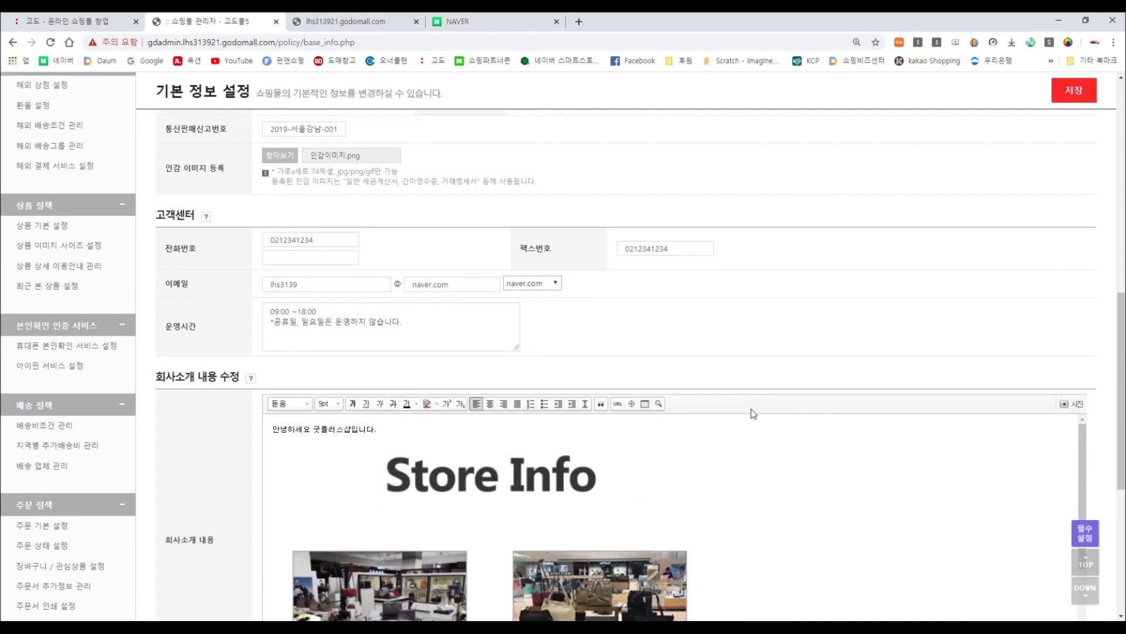
scroll(754, 414, "up", 10)
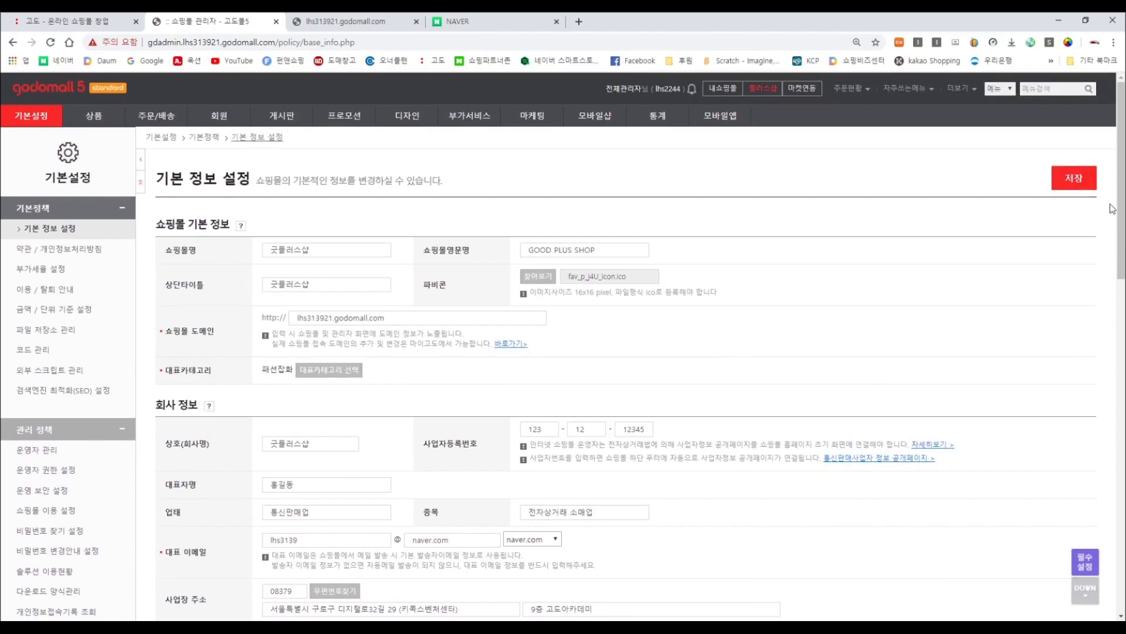
Save the basic info settings and confirm the save message.
left_click(1081, 184)
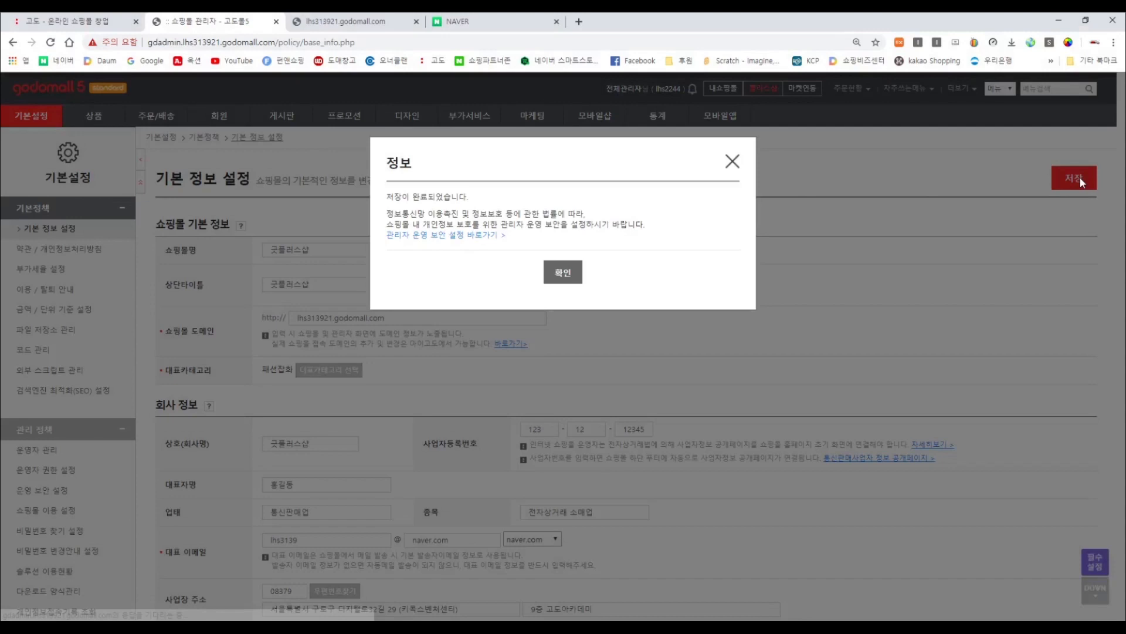
left_click(555, 275)
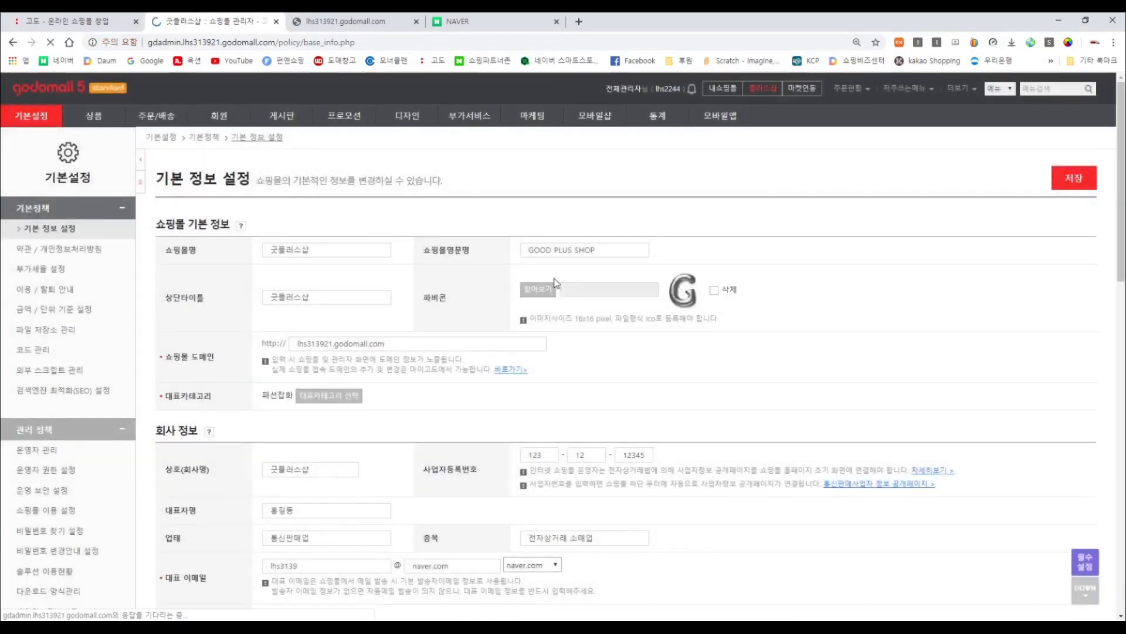
scroll(687, 327, "down", 5)
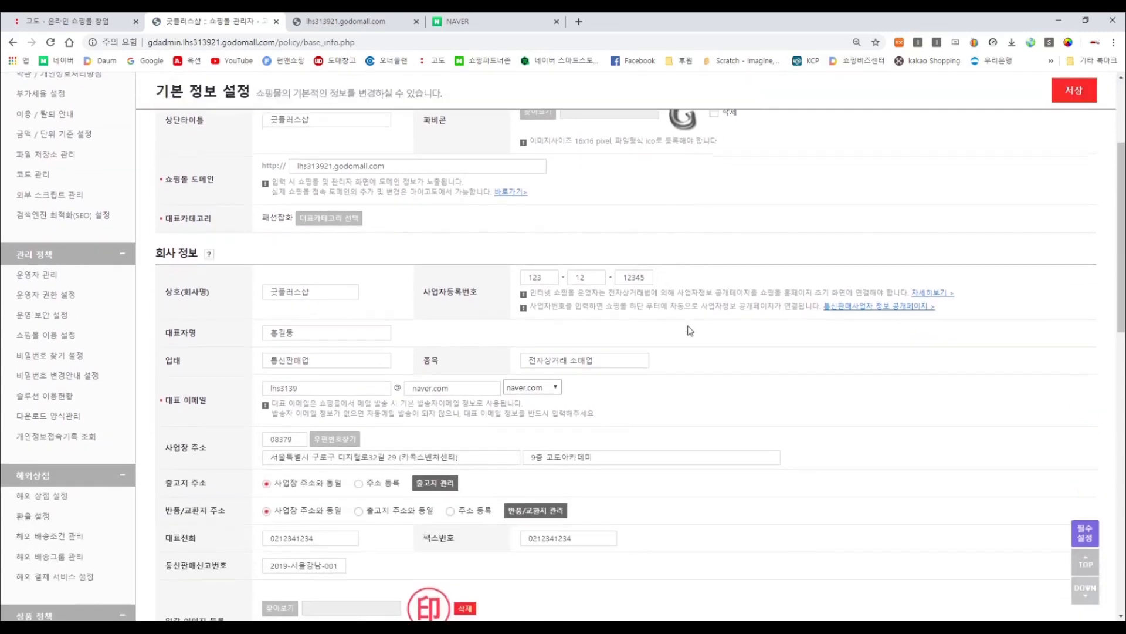
scroll(687, 327, "down", 3)
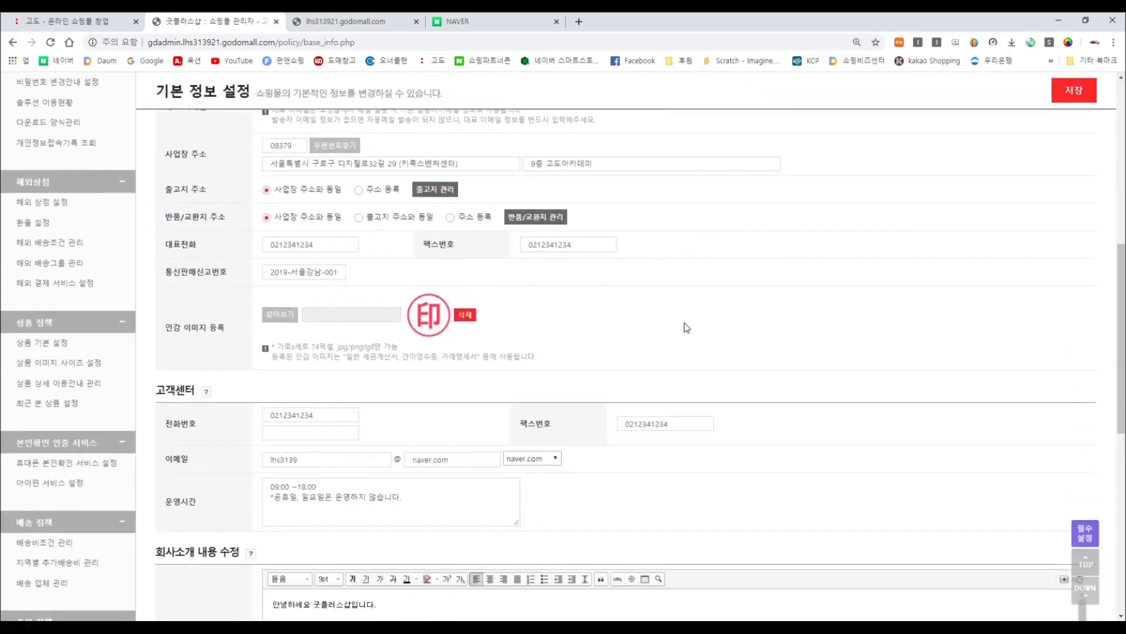
scroll(633, 323, "up", 10)
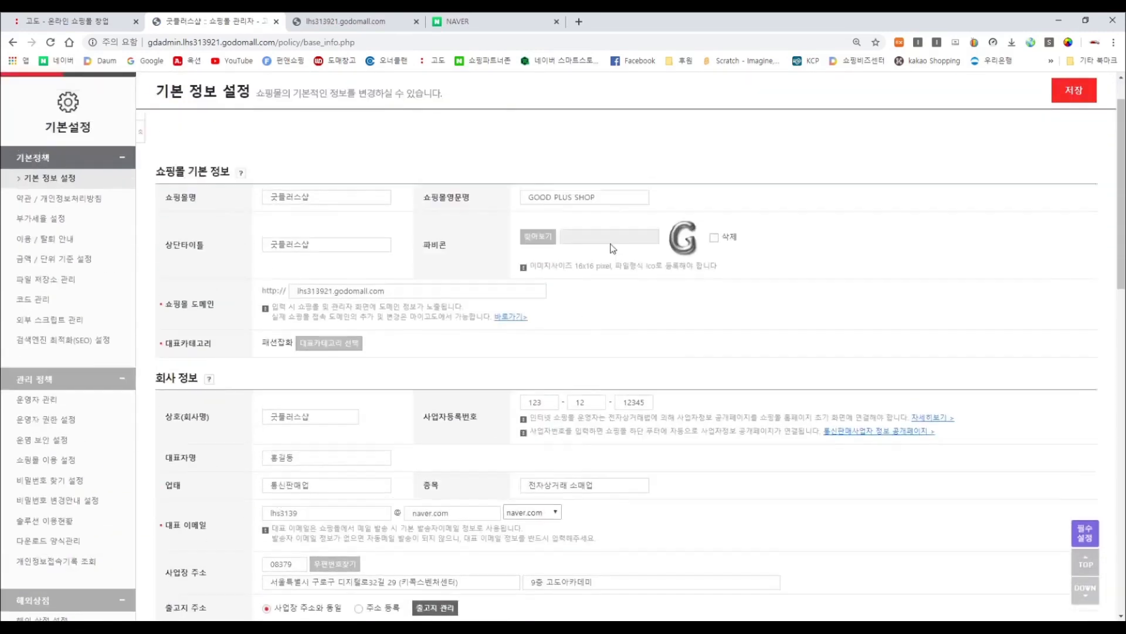
Close the extra storefront and NAVER tabs, then open 내쇼핑몰 in a new tab.
left_click(417, 22)
left_click(417, 21)
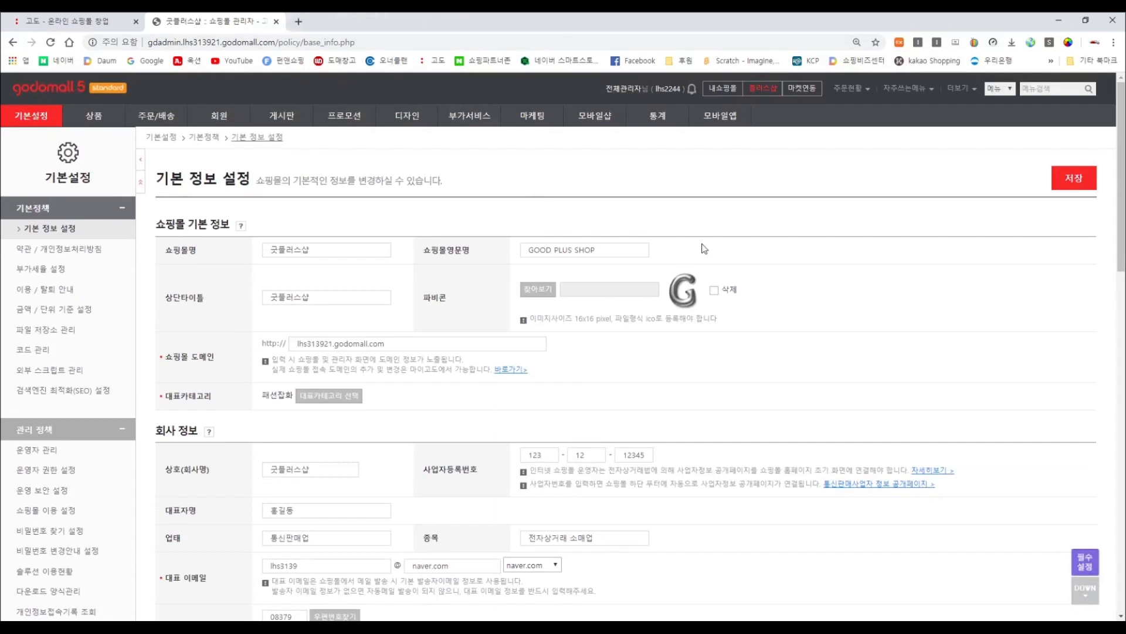
left_click(726, 95)
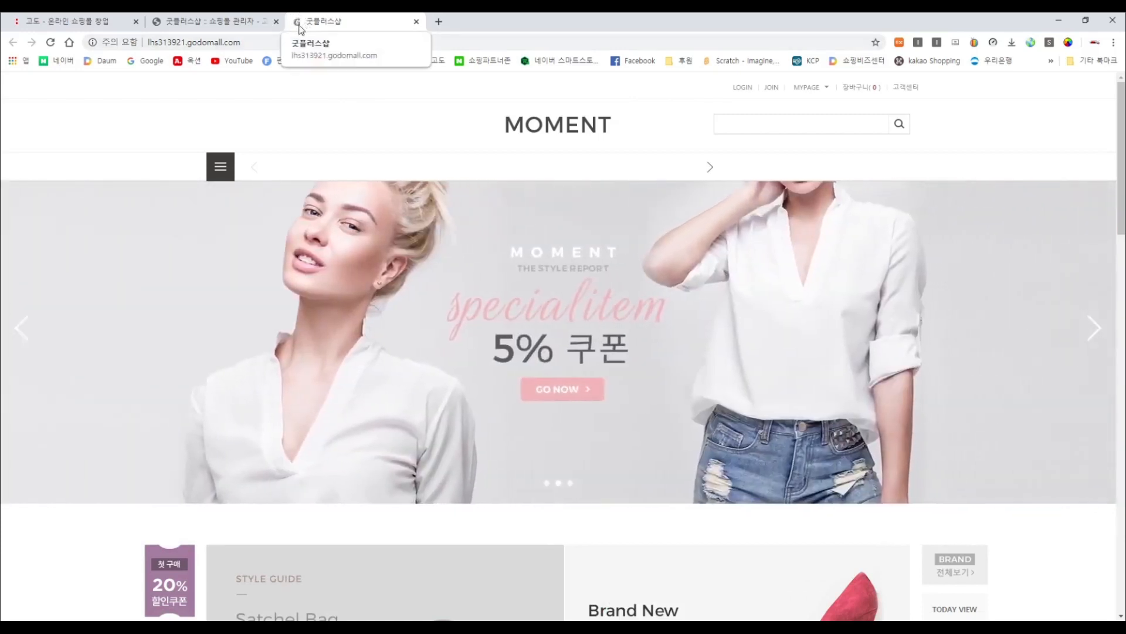
Check the CS CENTER hours and details in the storefront footer.
scroll(901, 243, "down", 4)
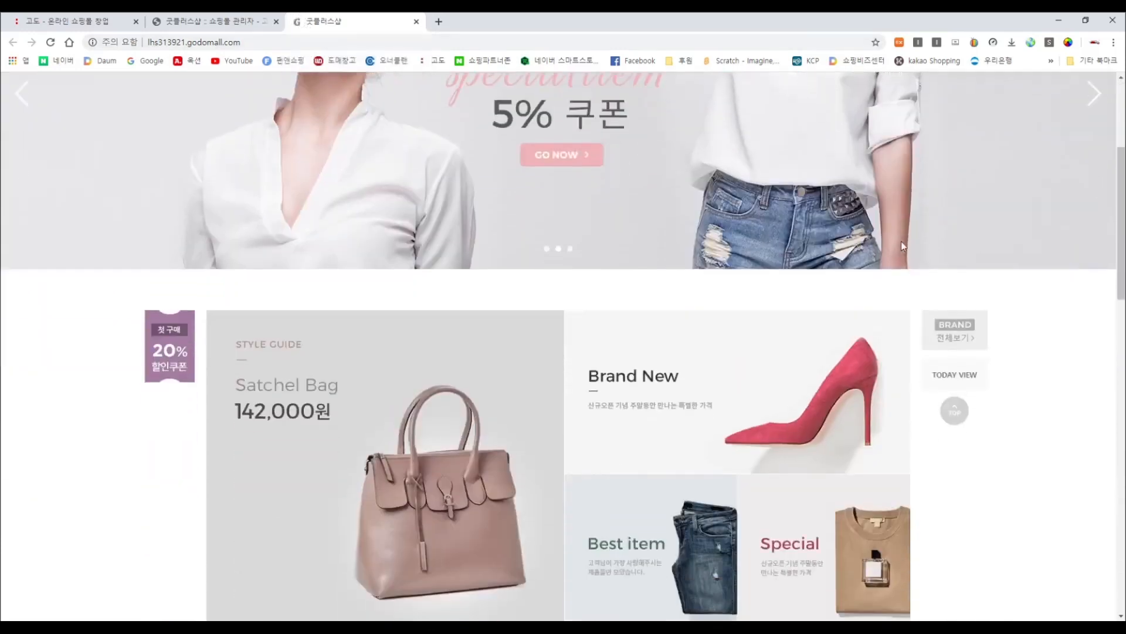
scroll(901, 245, "down", 15)
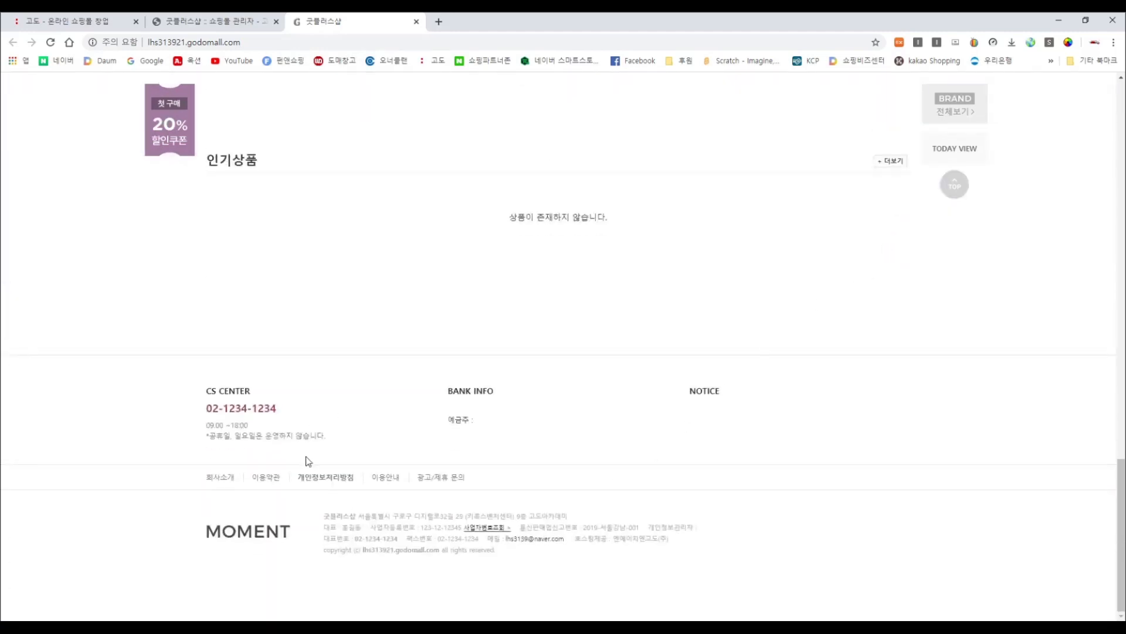
left_click_drag(325, 437, 201, 407)
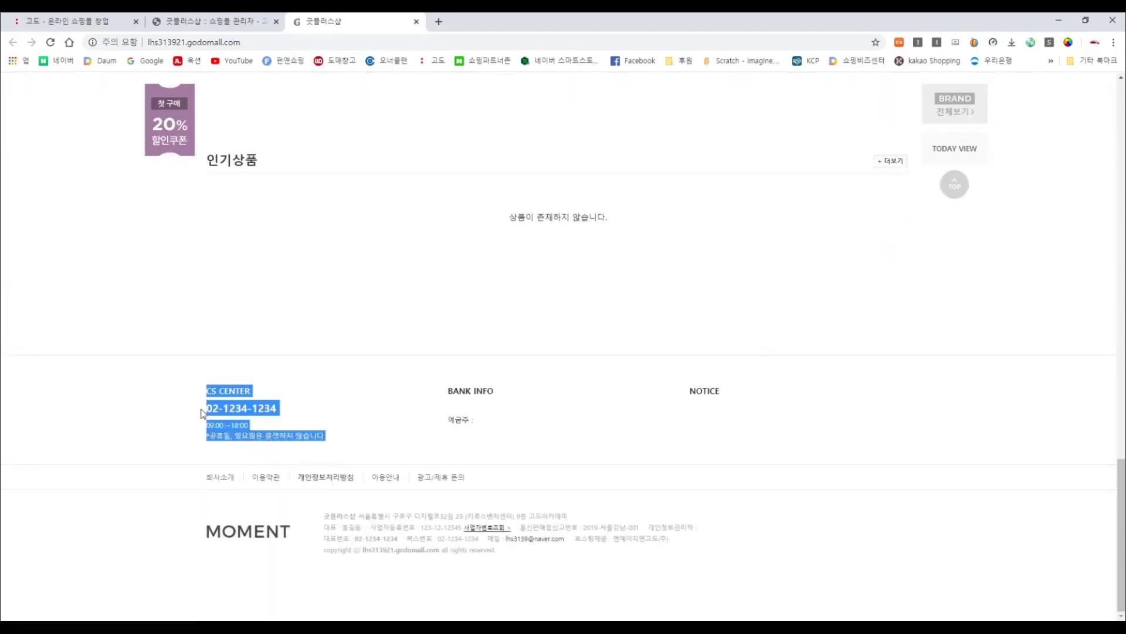
left_click(314, 425)
left_click_drag(326, 437, 205, 430)
left_click(577, 568)
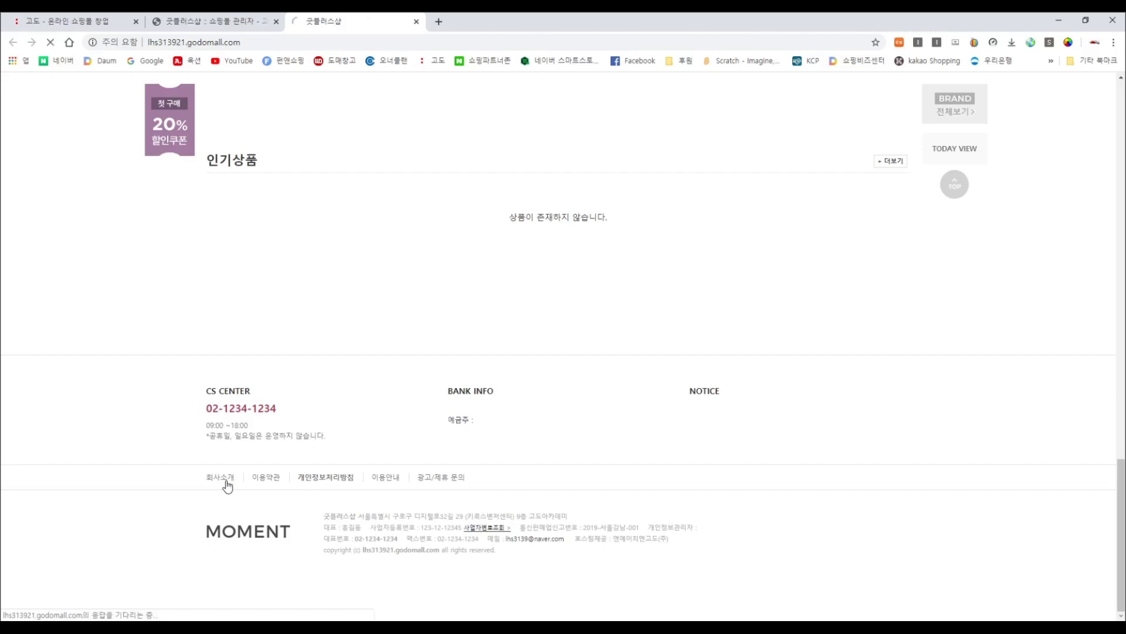
View the 회사소개 page's Store Info content, then return to the admin tab.
left_click(226, 484)
scroll(688, 371, "down", 1)
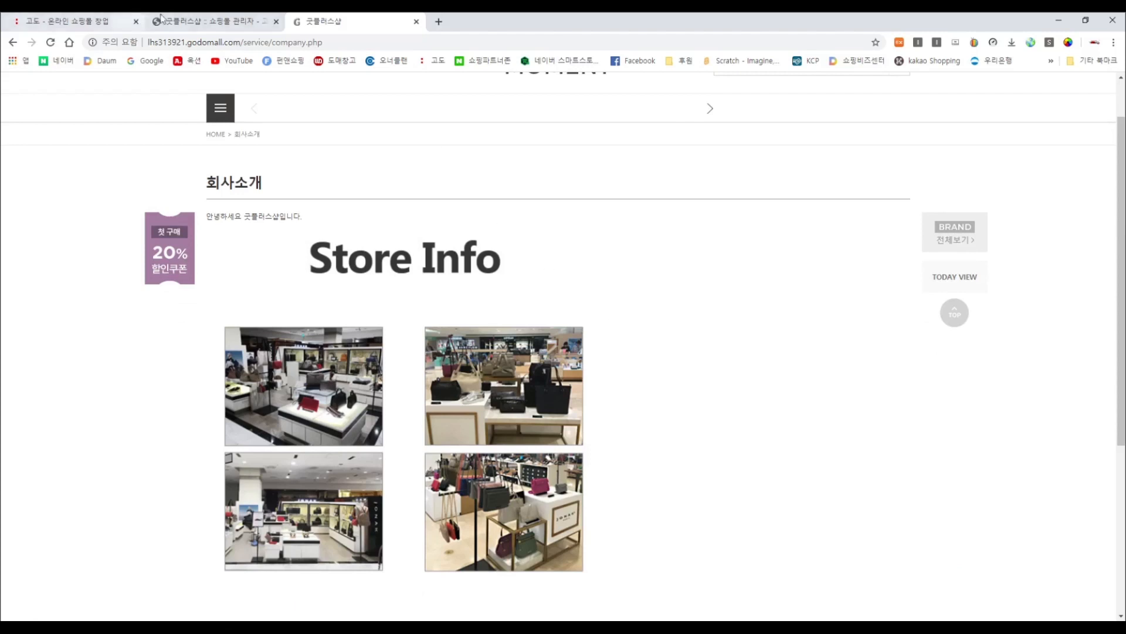
left_click(190, 25)
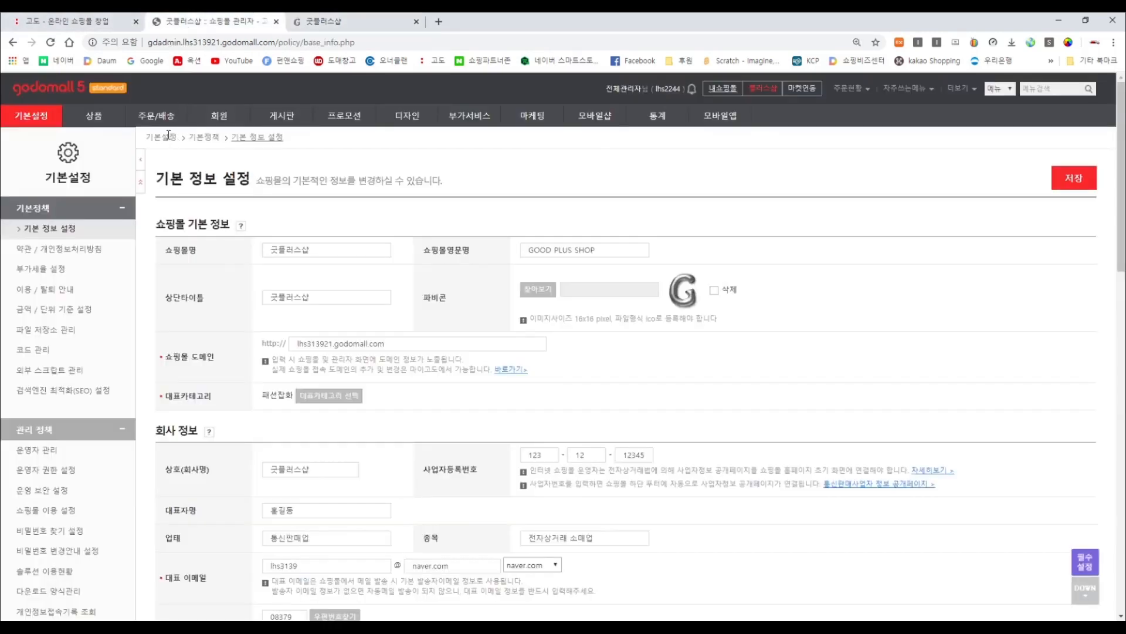